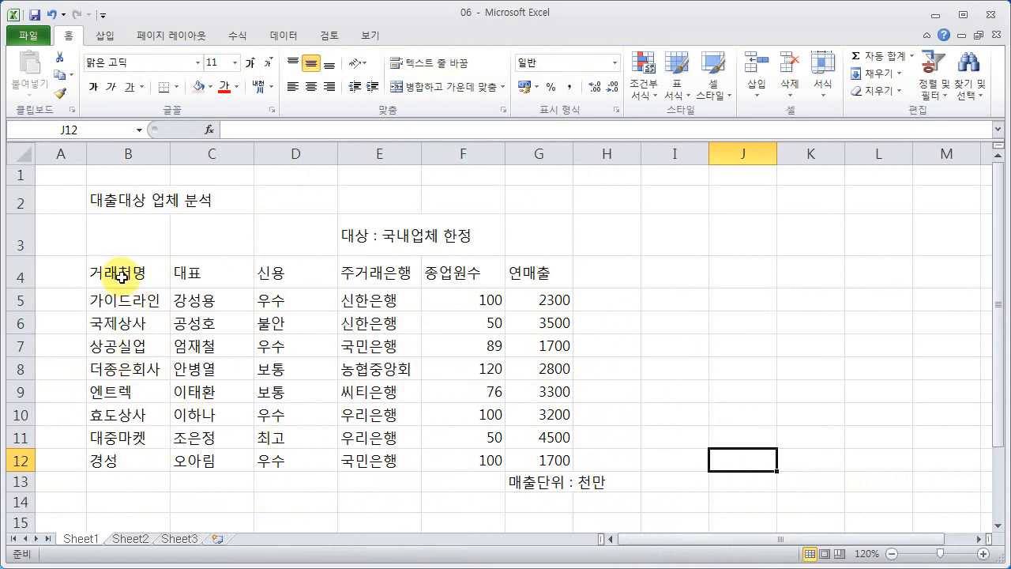
Set the font size of the title 대출대상 업체 분석 in cell B2 to 20.
click(153, 197)
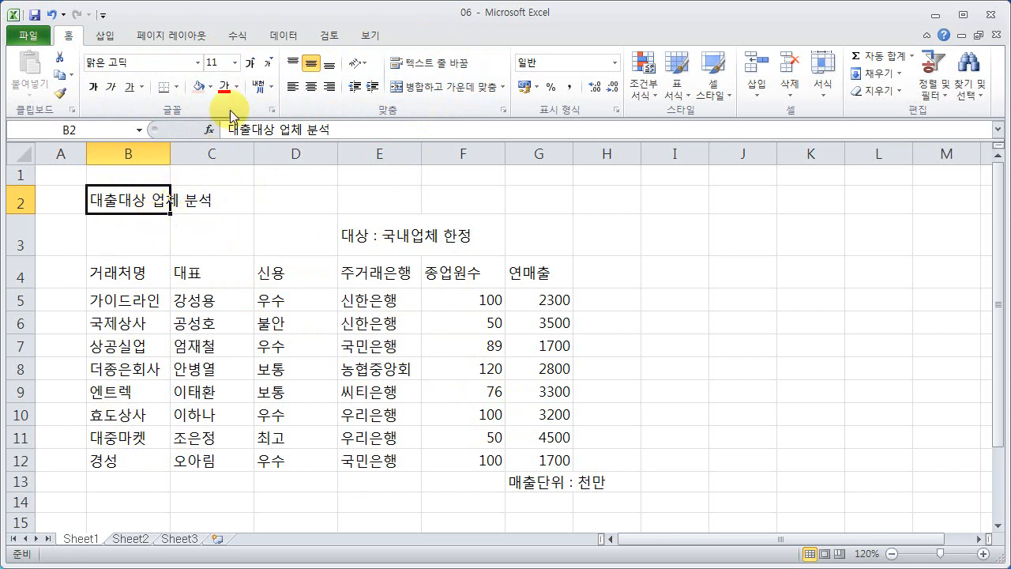
click(251, 64)
click(252, 64)
click(269, 65)
click(269, 65)
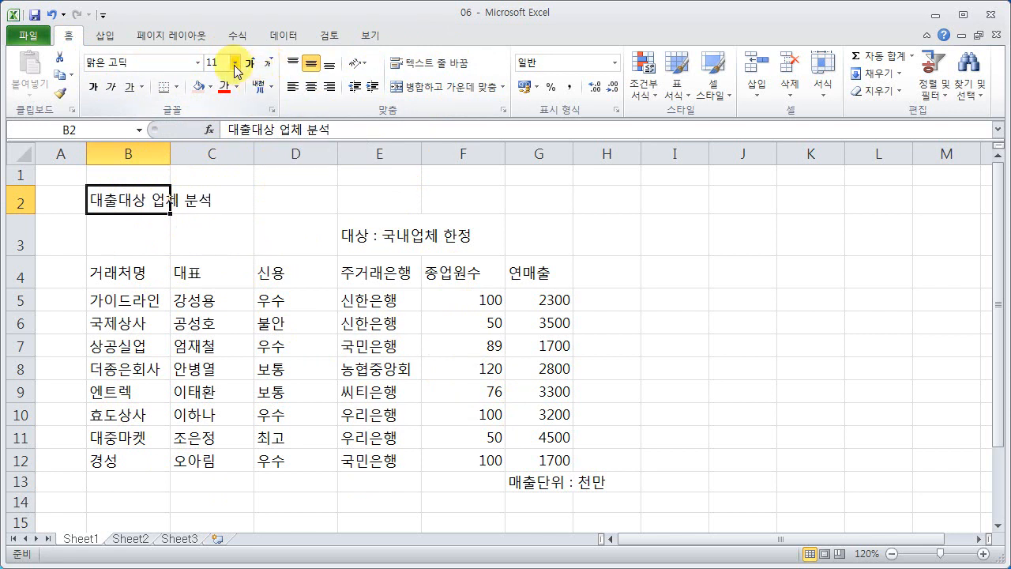
click(235, 63)
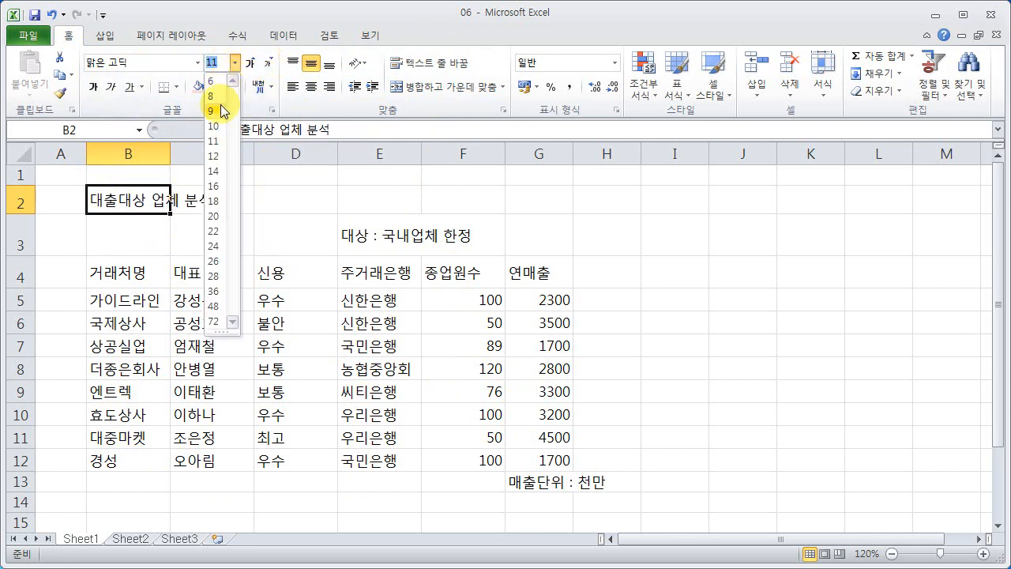
click(214, 214)
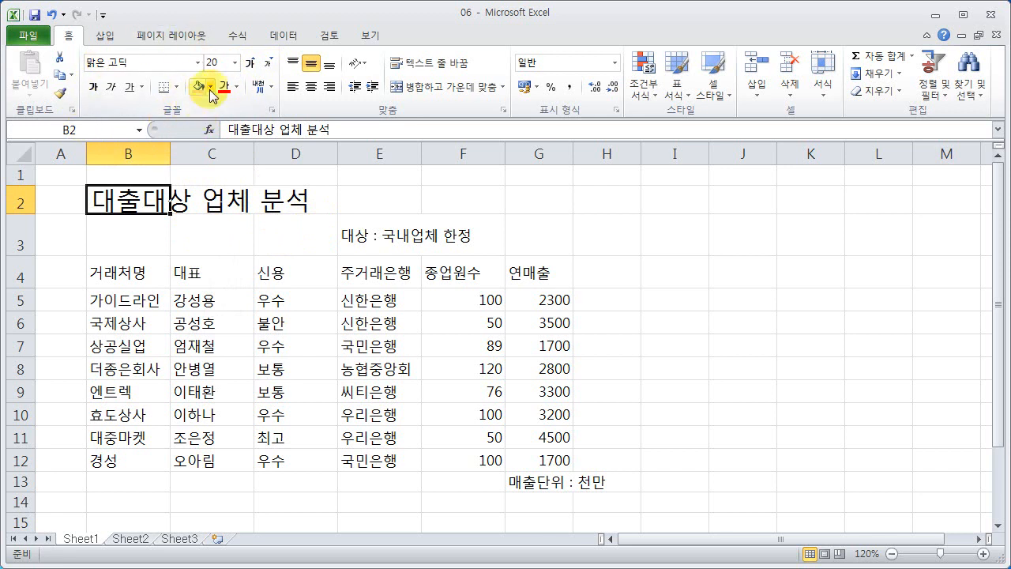
Change the font of the title in B2 to HY동녘B.
click(198, 62)
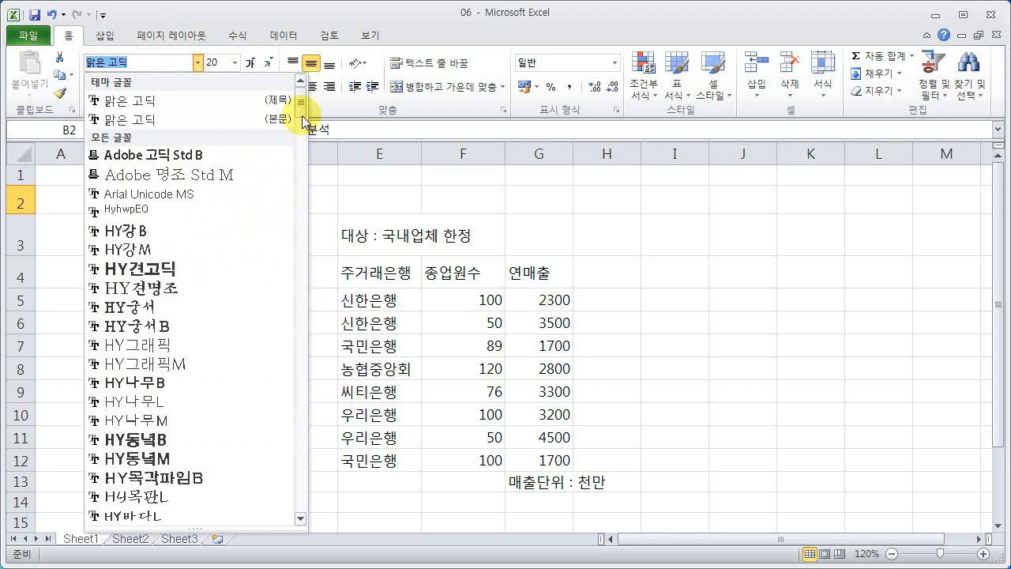
drag(302, 109, 300, 129)
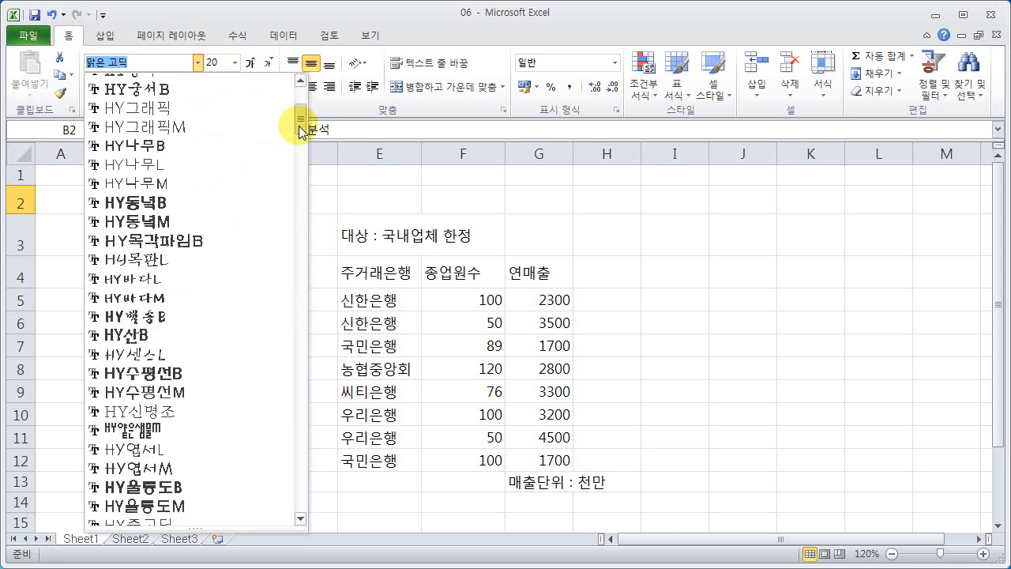
click(214, 204)
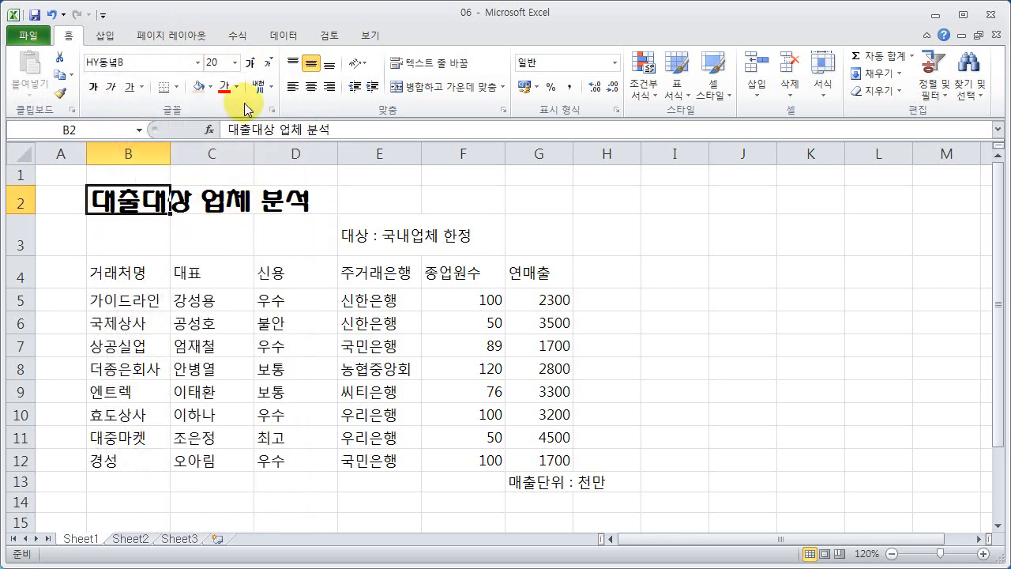
click(237, 266)
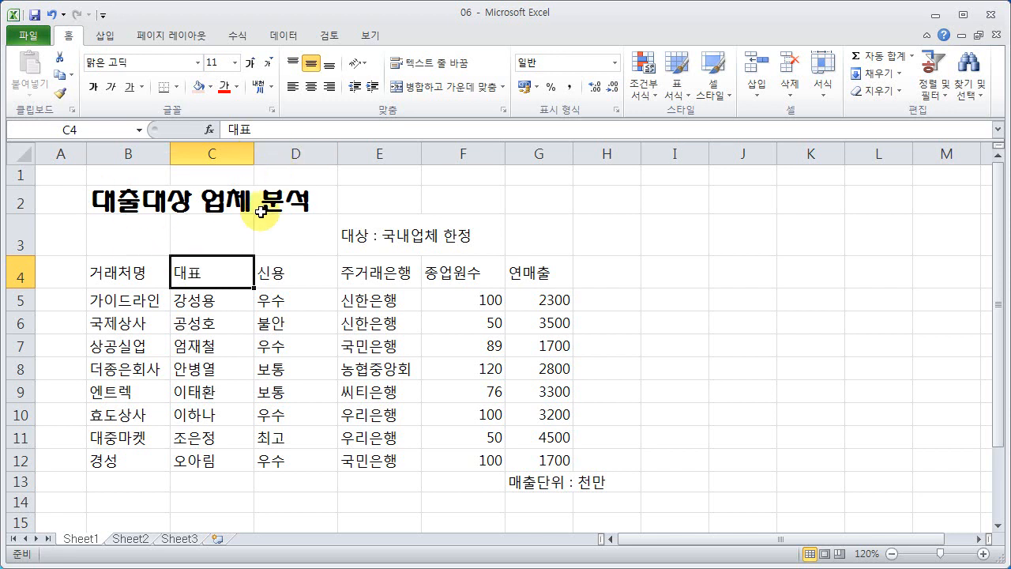
Try bold and italic formatting on the title in B2, leaving neither applied.
click(138, 201)
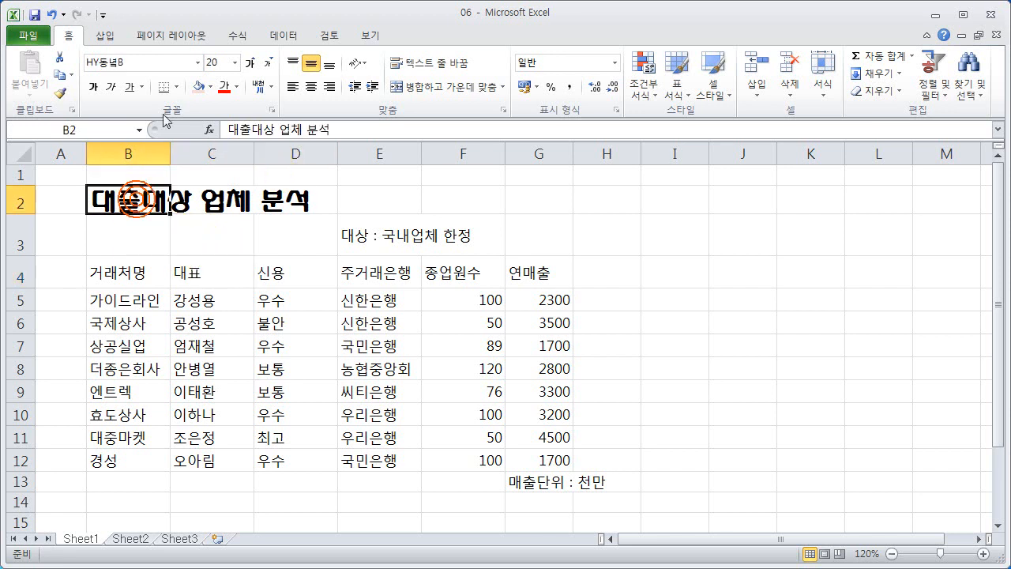
click(95, 88)
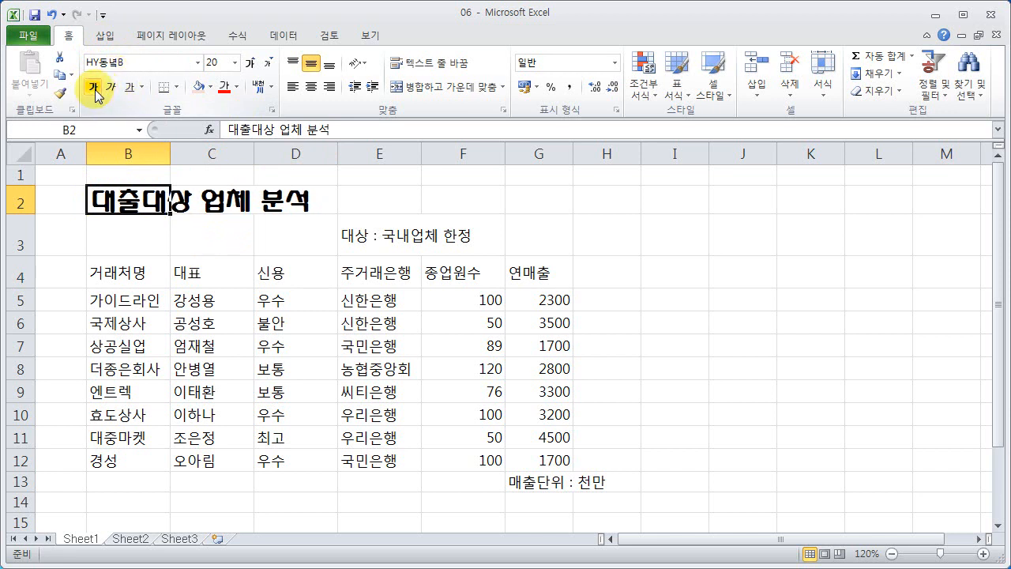
click(113, 90)
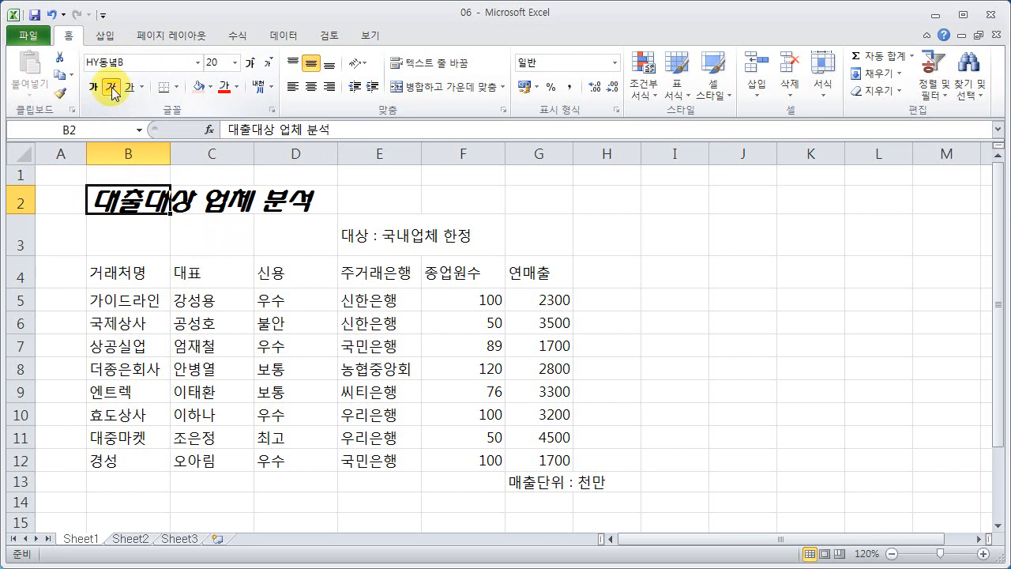
click(114, 93)
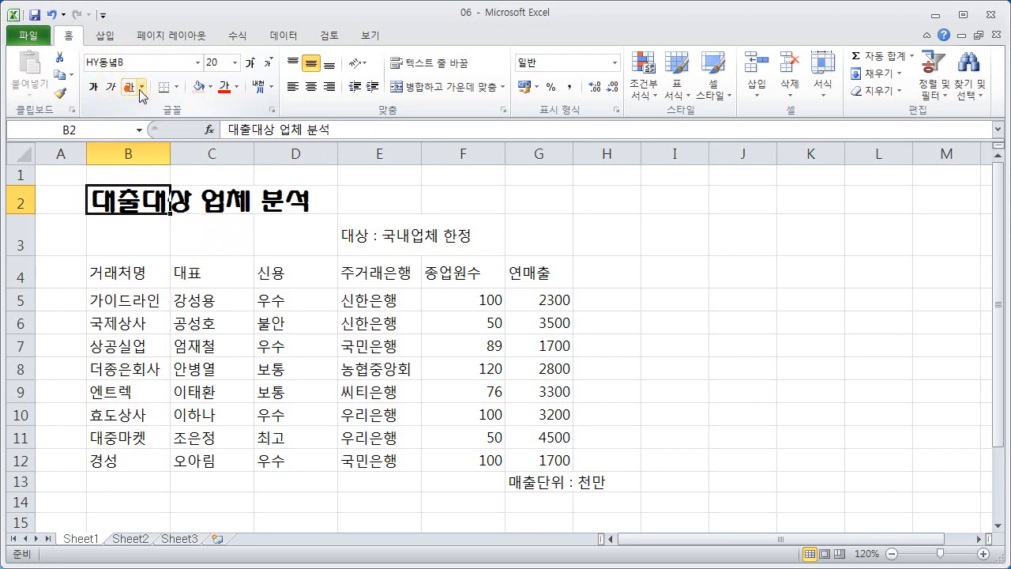
Try a double underline on the title in B2 and remove it again.
click(143, 90)
click(158, 124)
click(264, 238)
click(183, 272)
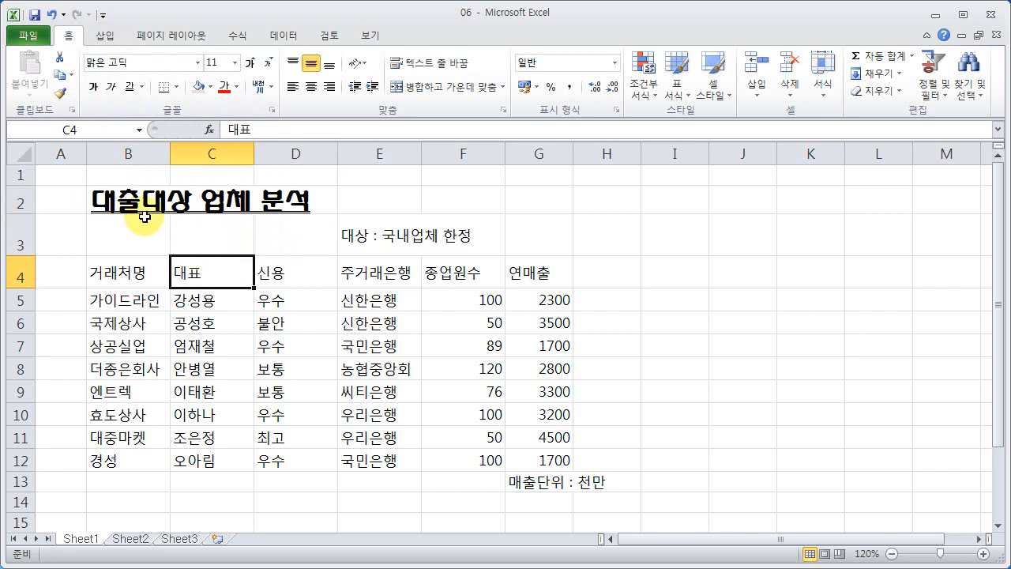
click(129, 191)
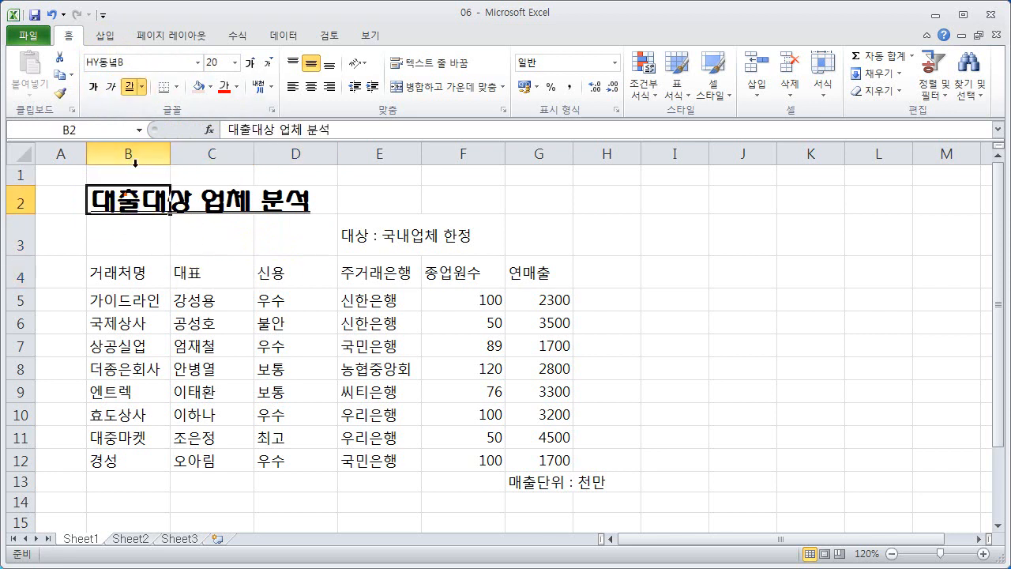
click(141, 90)
click(136, 125)
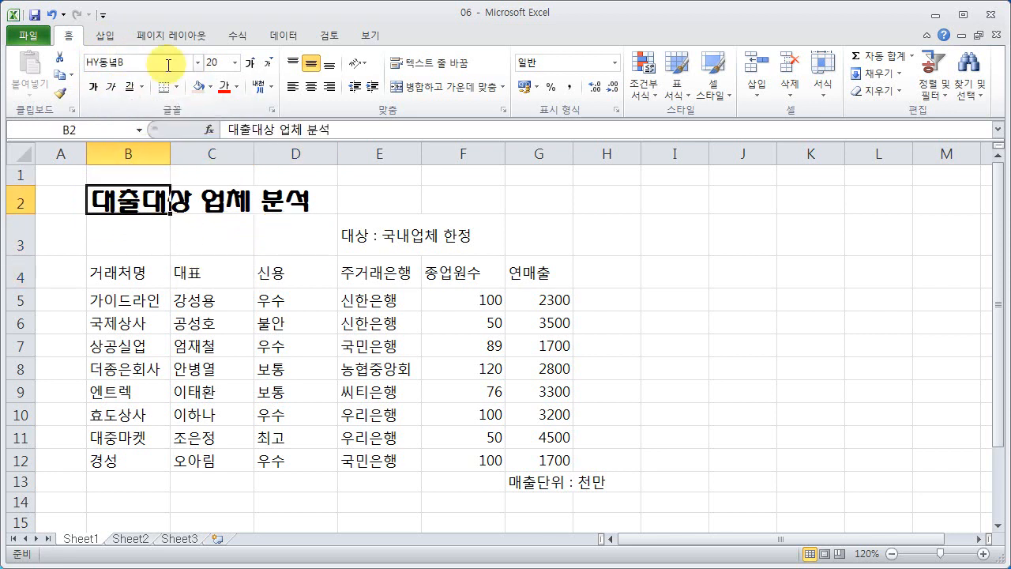
Enlarge the title in B2 to font size 24 and roughly double the height of row 2.
click(250, 61)
click(250, 62)
drag(30, 219, 31, 248)
click(245, 304)
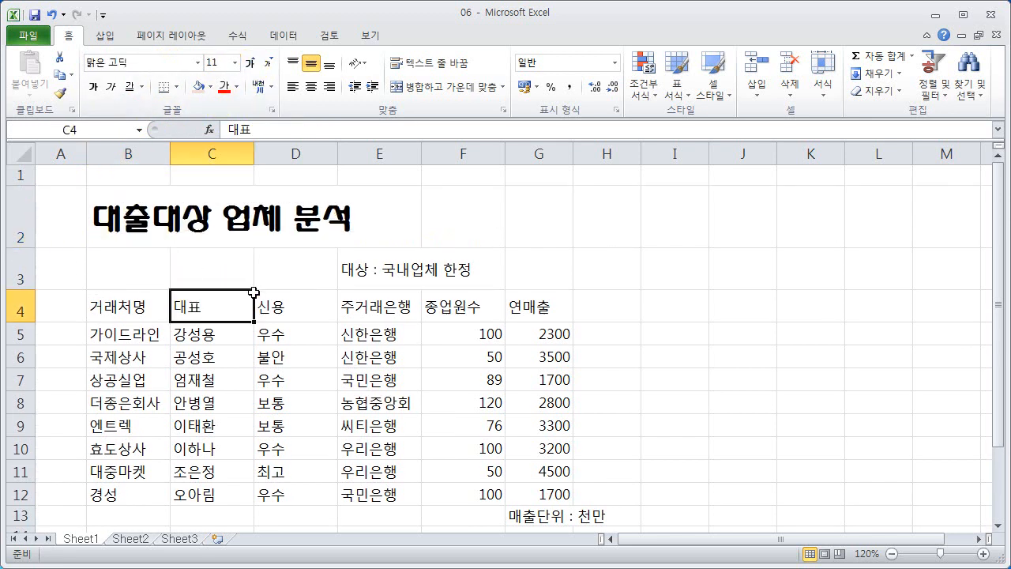
Try a light pink fill and a standard yellow fill on the title cell B2.
click(129, 226)
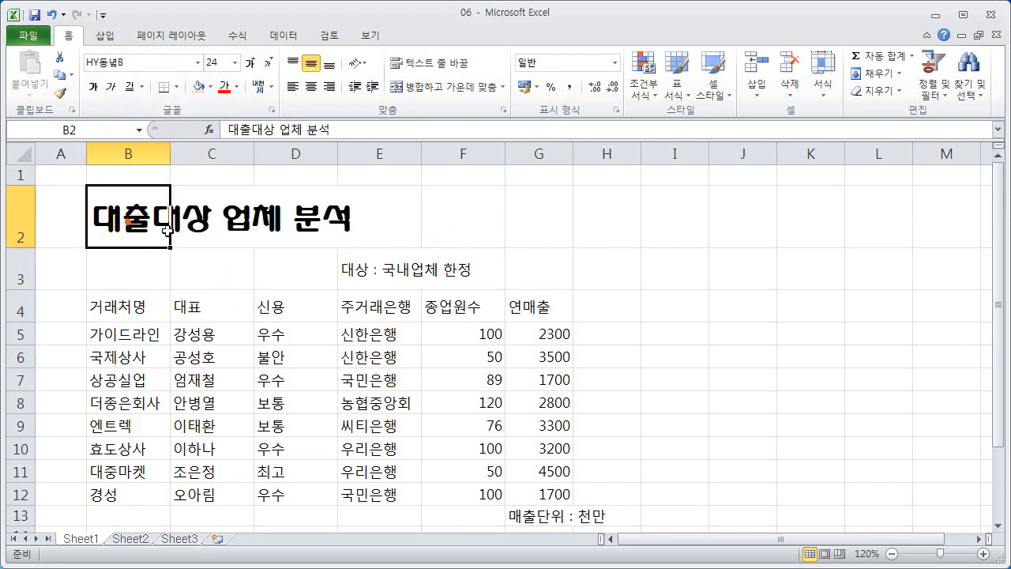
click(199, 90)
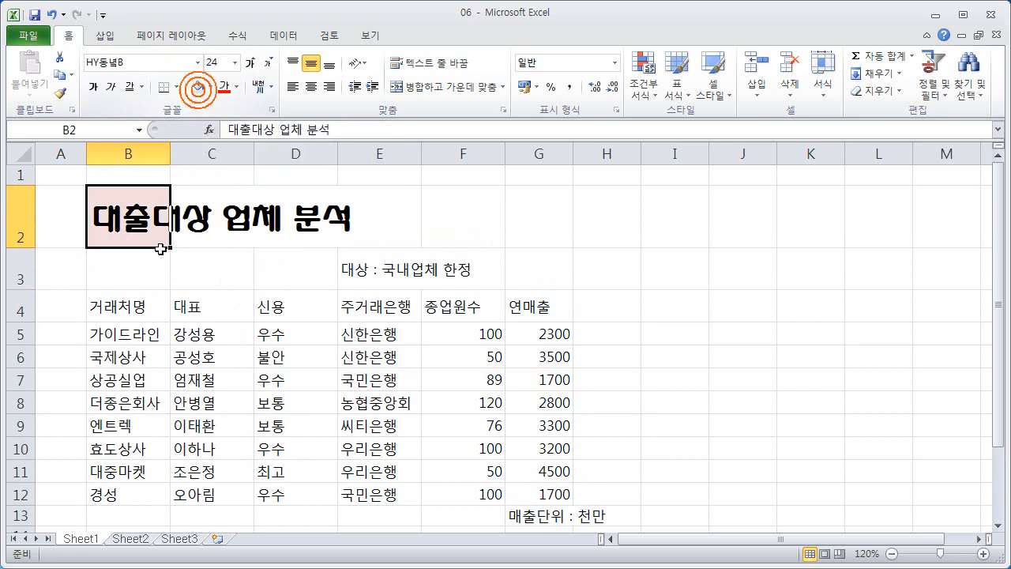
click(156, 307)
click(130, 213)
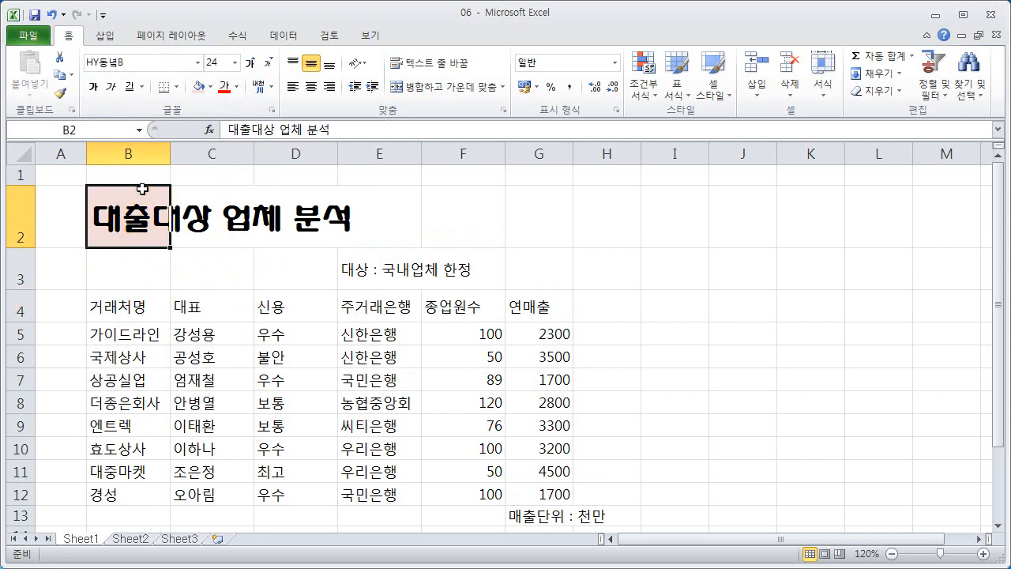
click(211, 87)
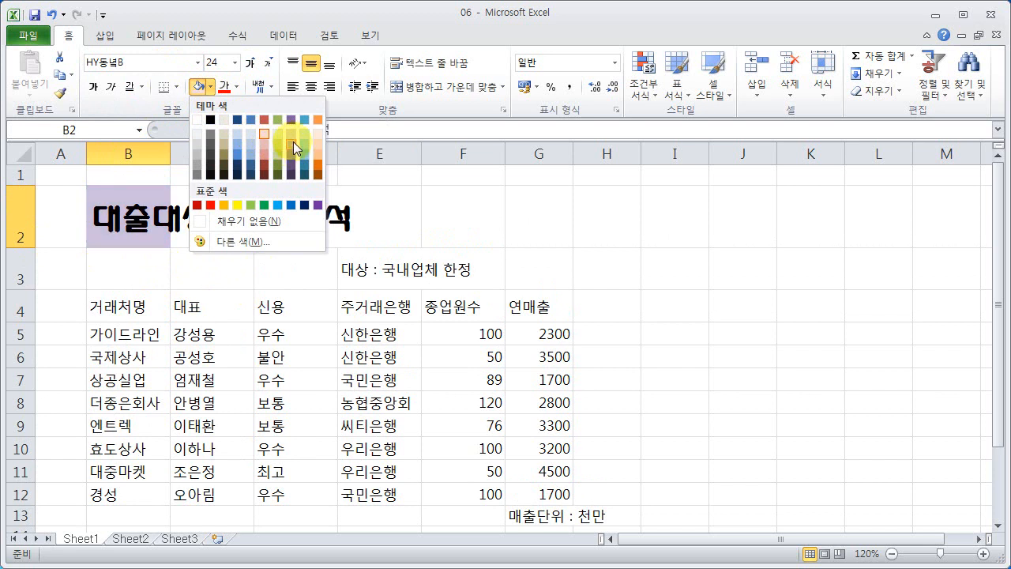
click(238, 206)
Fill cell B2 with a custom green, RGB 22, 200, 107.
click(212, 88)
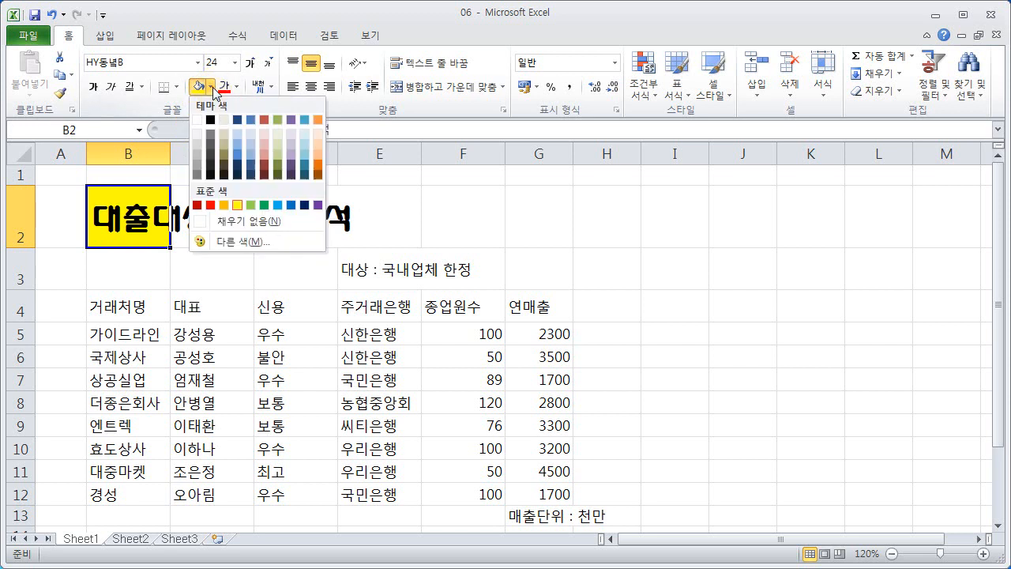
click(244, 241)
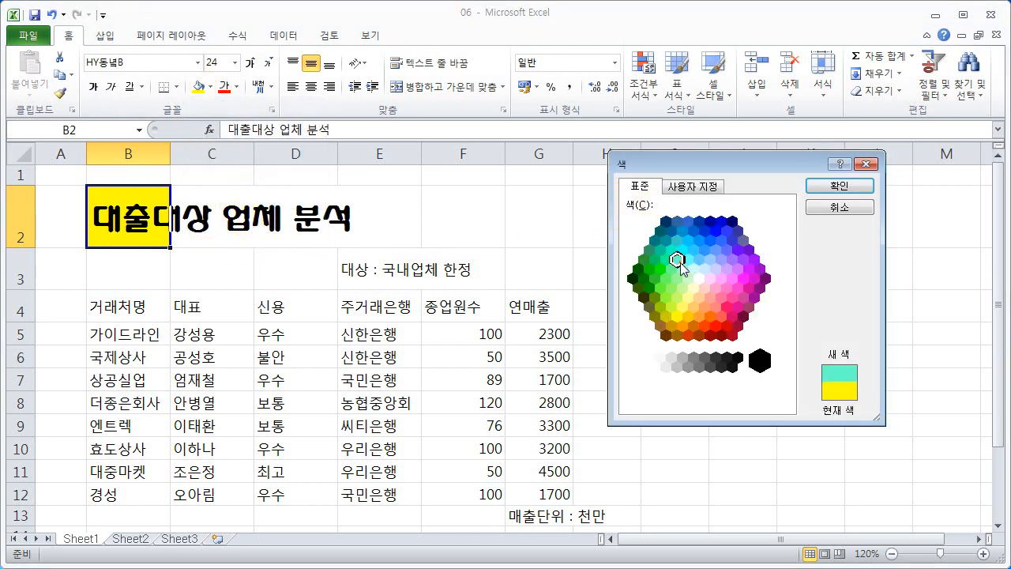
click(681, 186)
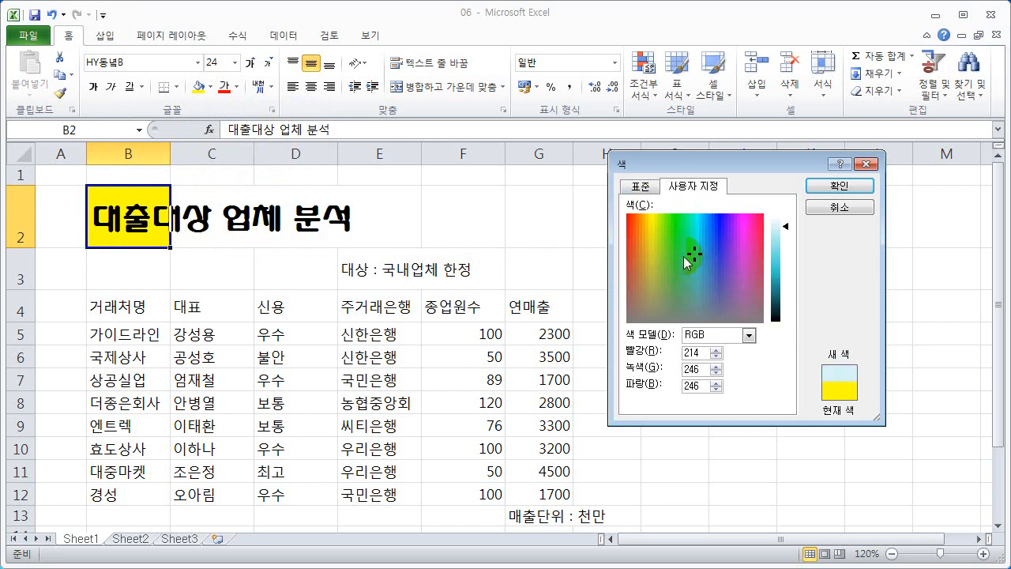
click(683, 235)
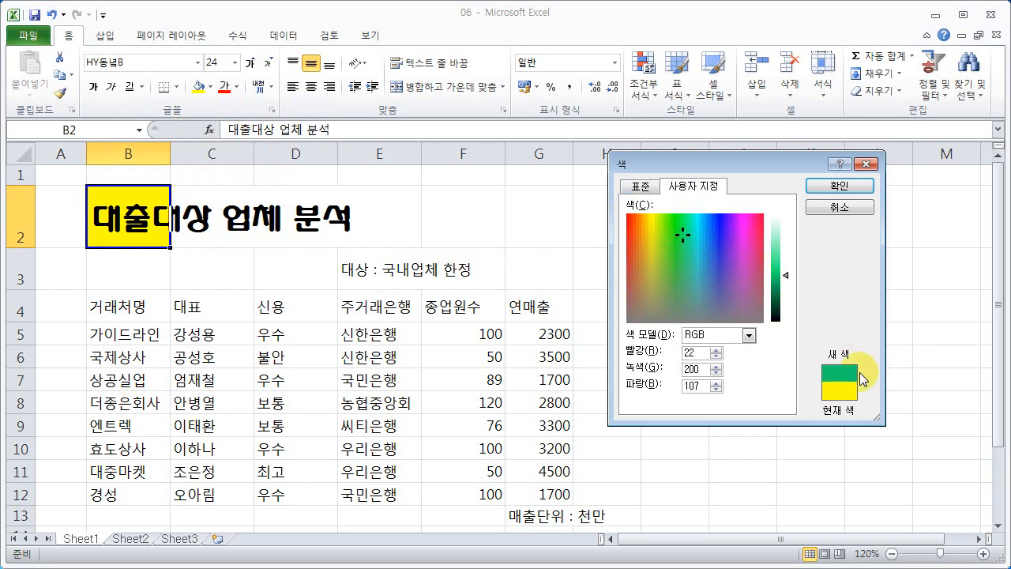
click(839, 186)
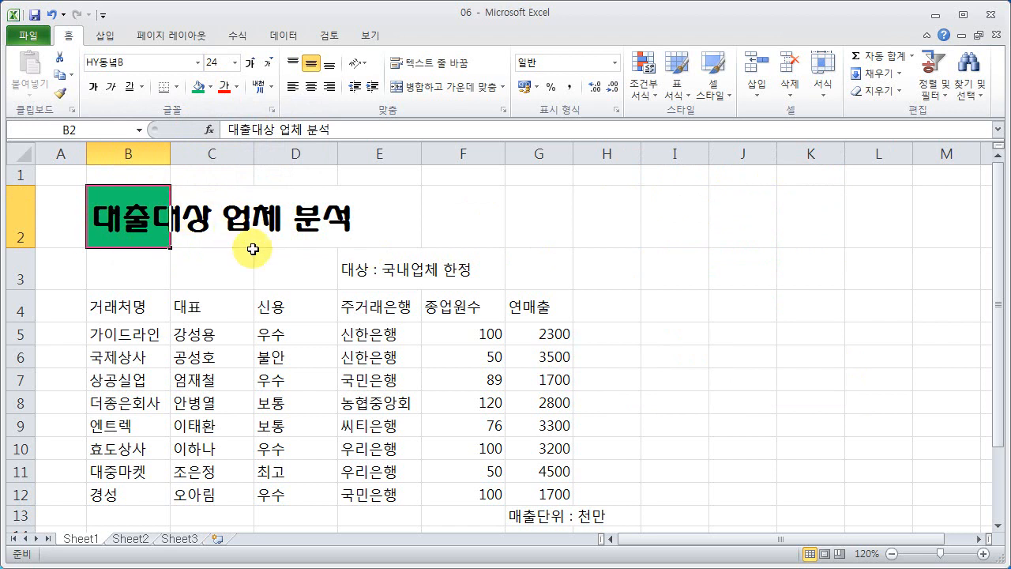
click(260, 358)
click(136, 231)
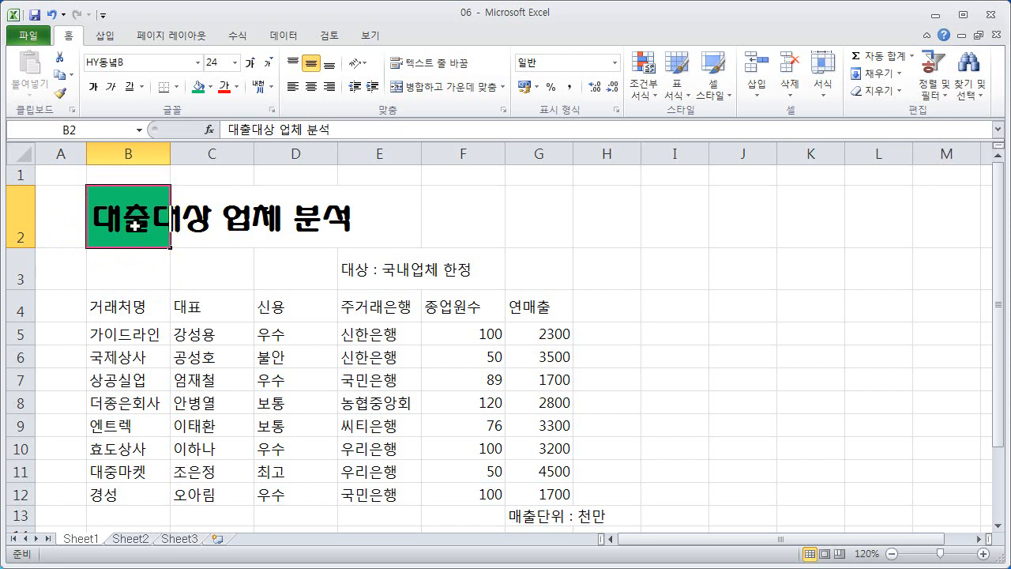
click(194, 292)
click(113, 237)
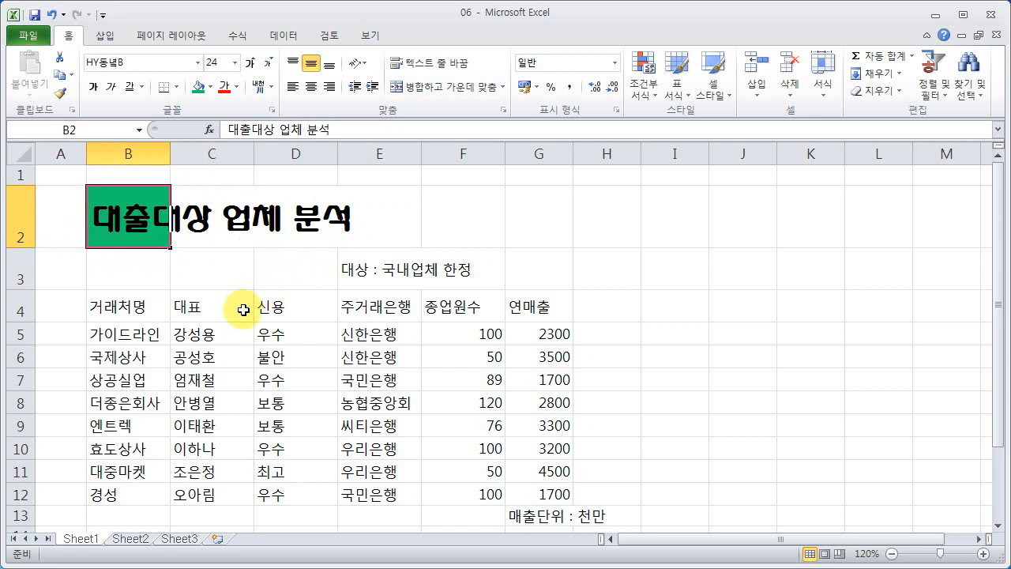
click(325, 306)
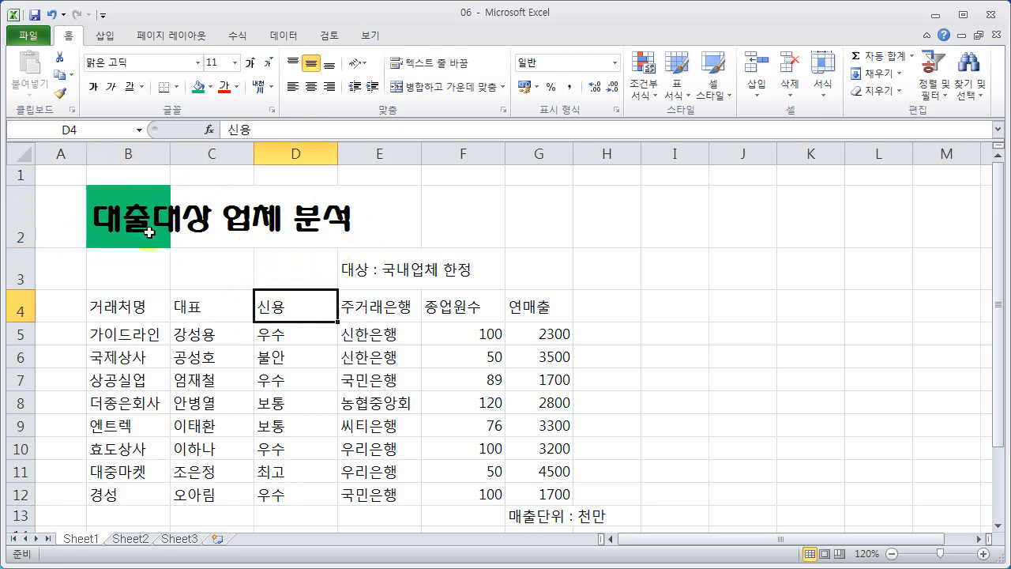
Try filling C2 and D2 separately with the same green as the title cell, and undo both fills.
click(222, 204)
click(198, 87)
click(286, 198)
click(201, 92)
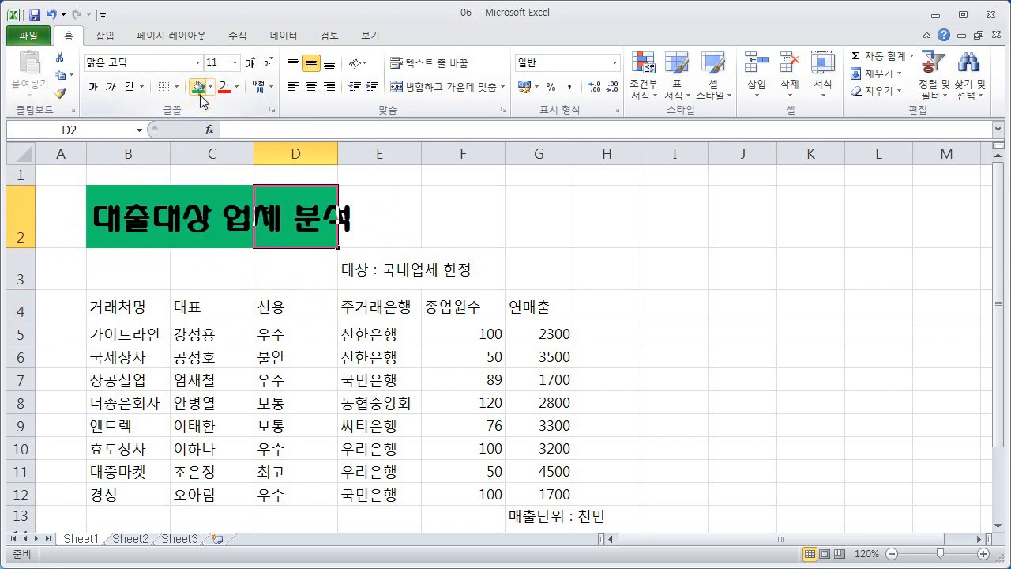
click(312, 293)
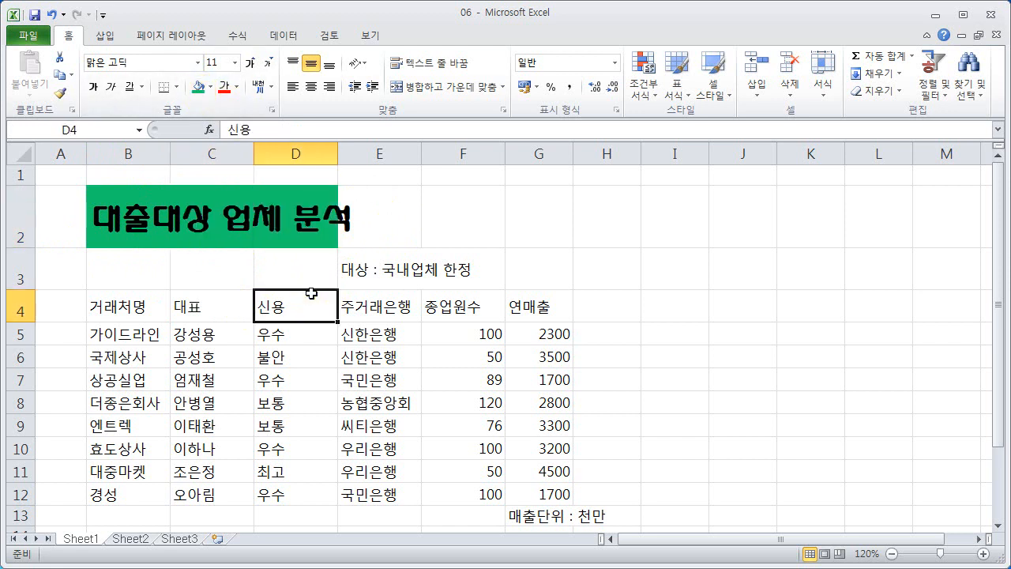
click(52, 15)
click(52, 15)
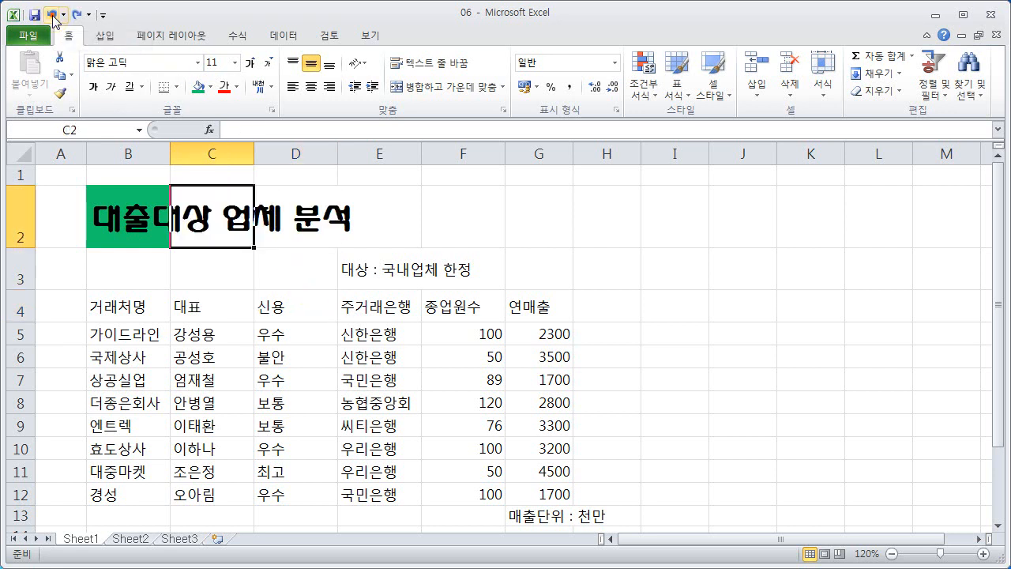
Merge and center the title across cells B2 to E2.
click(209, 280)
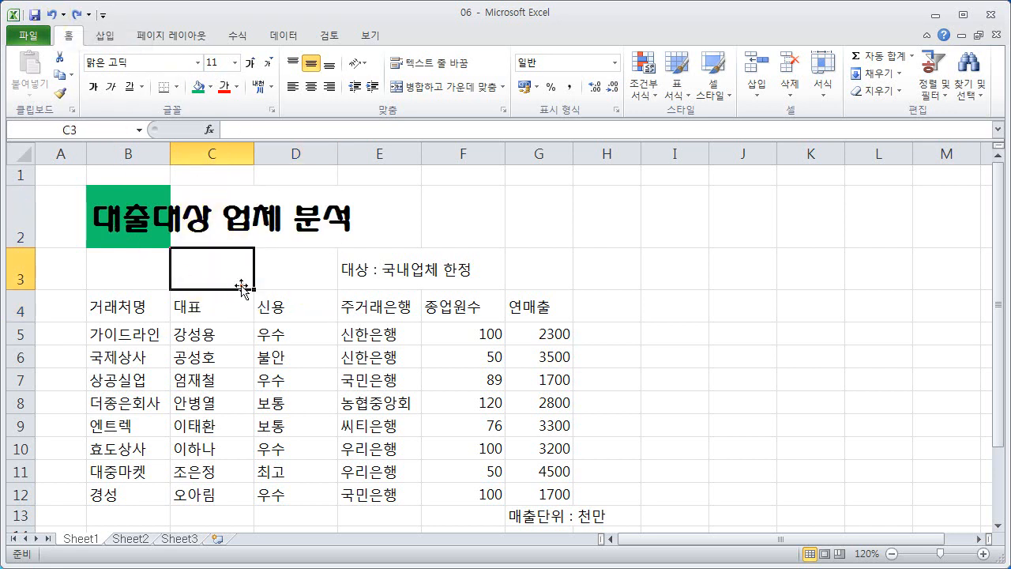
click(230, 213)
drag(375, 203, 143, 214)
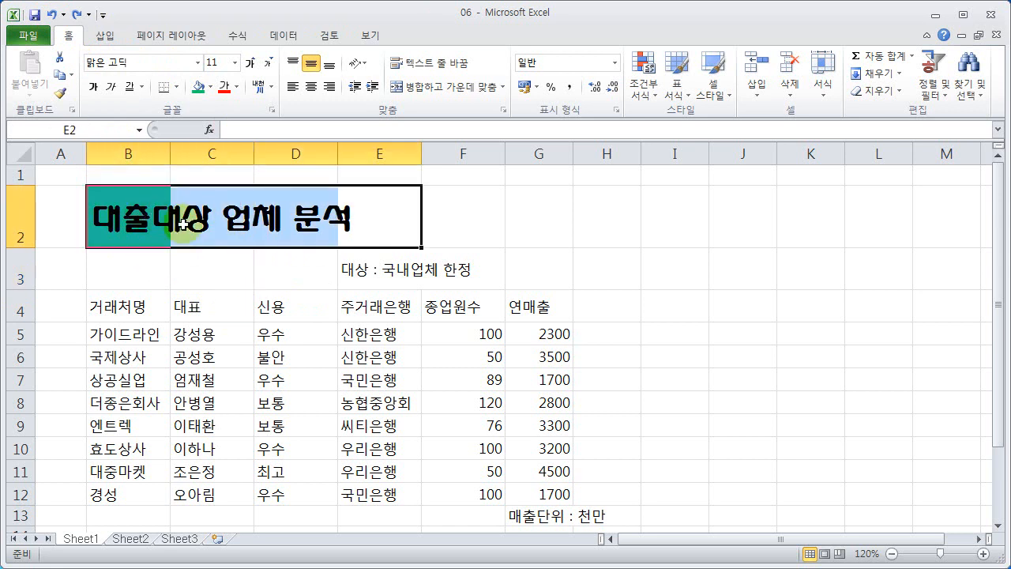
click(417, 86)
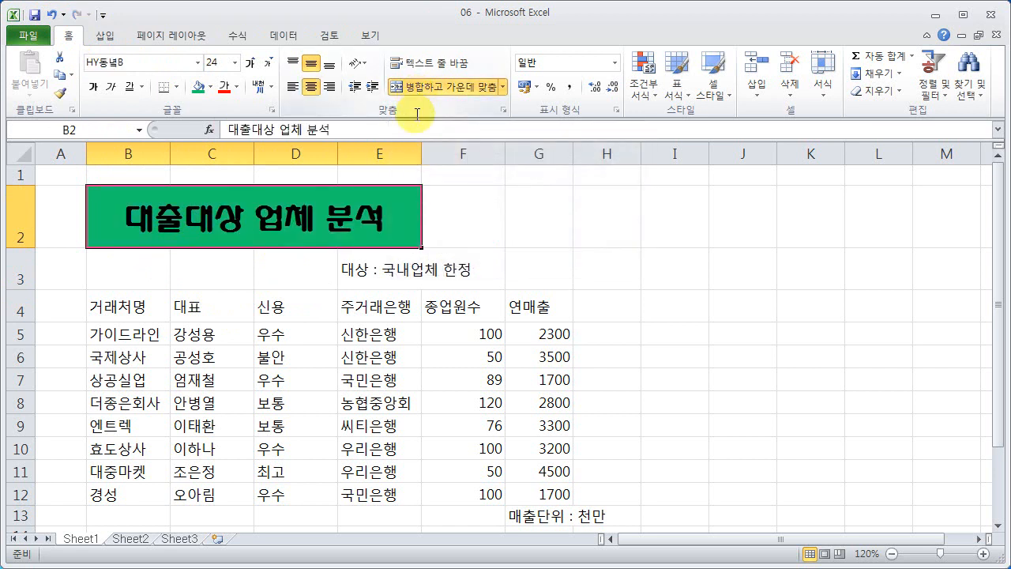
click(307, 358)
click(329, 242)
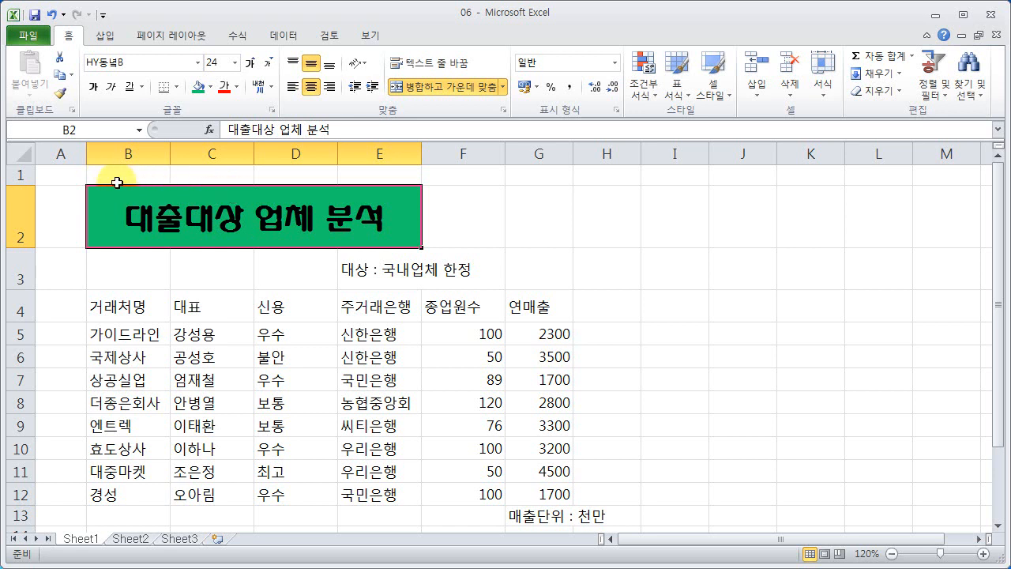
Unmerge the title range B2 to E2 and select its cells individually to inspect which one holds the text.
click(258, 302)
click(276, 237)
click(445, 86)
click(357, 294)
click(225, 212)
click(303, 206)
click(355, 202)
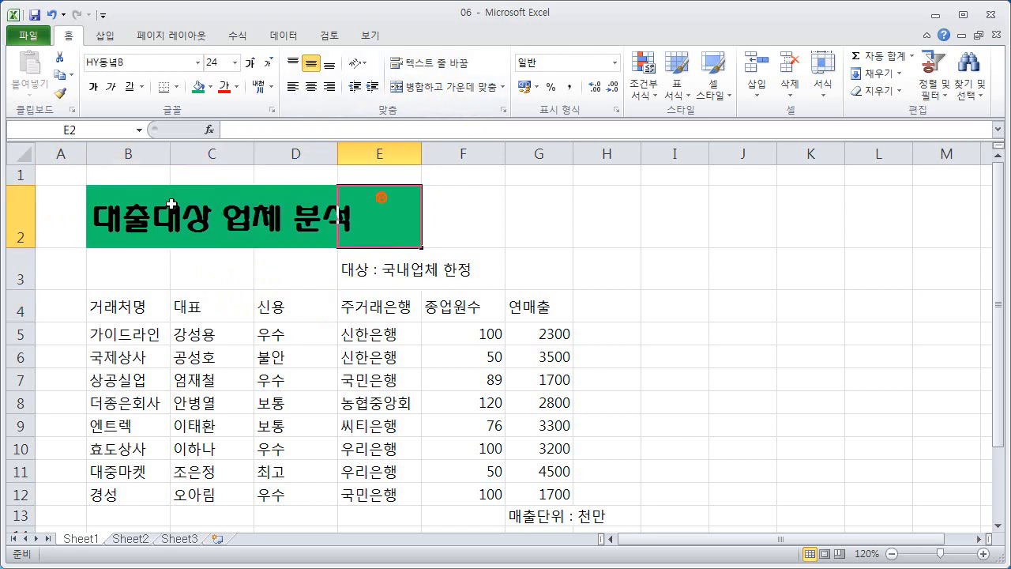
click(143, 212)
click(211, 207)
click(283, 204)
click(366, 201)
click(137, 221)
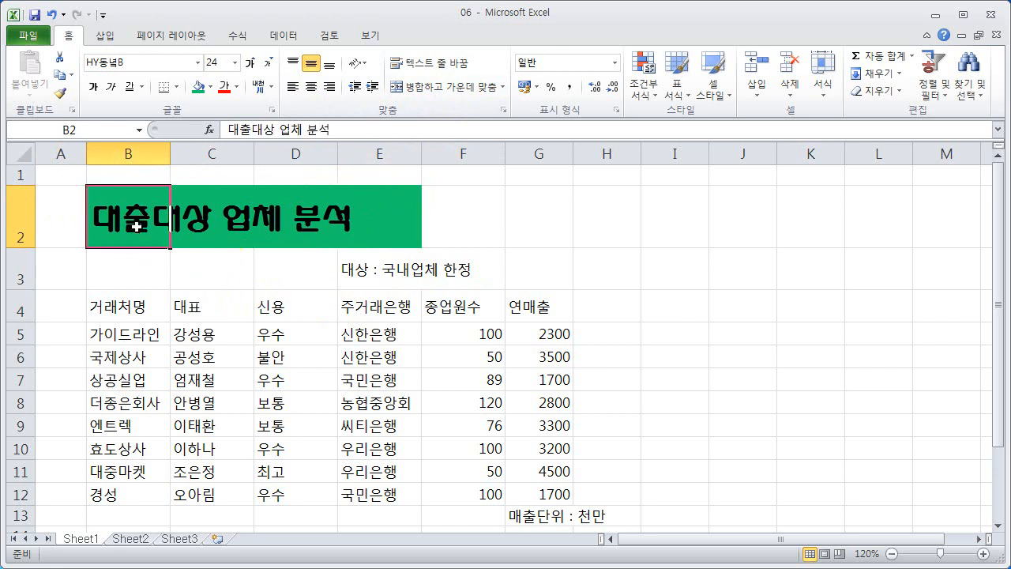
Merge the title across cells A2 to G2 and align its text to the right.
drag(529, 218, 73, 226)
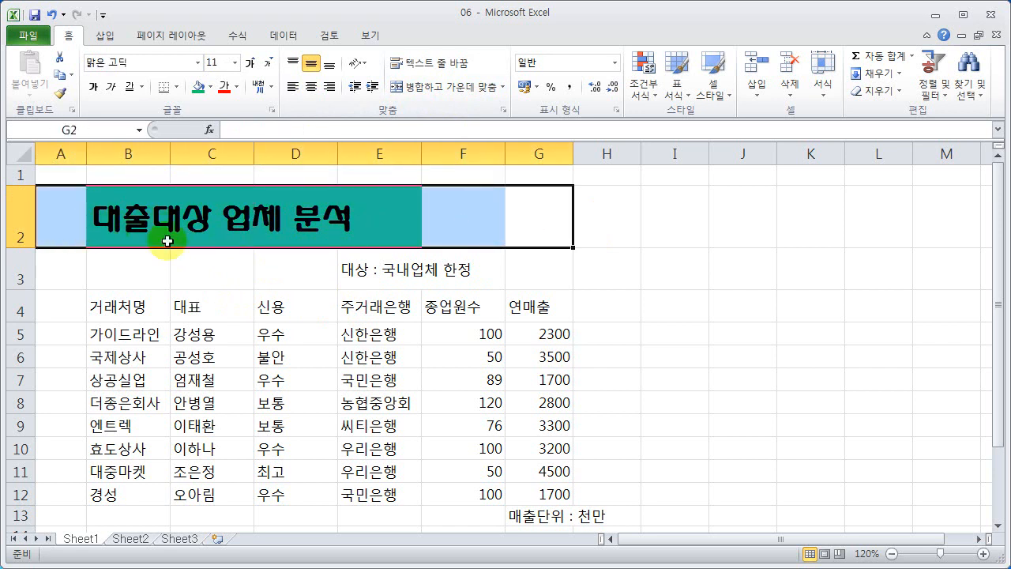
click(434, 100)
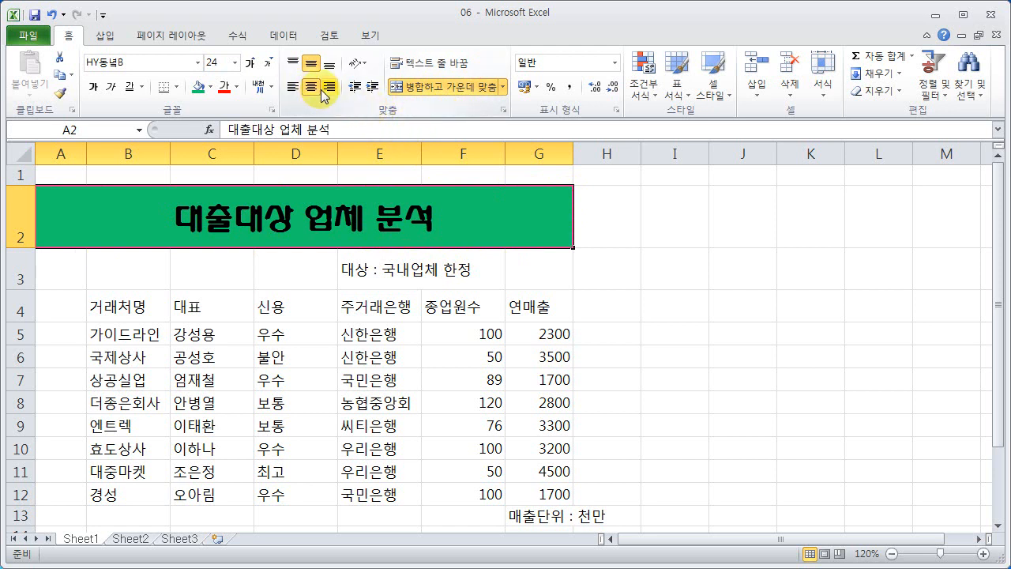
click(291, 88)
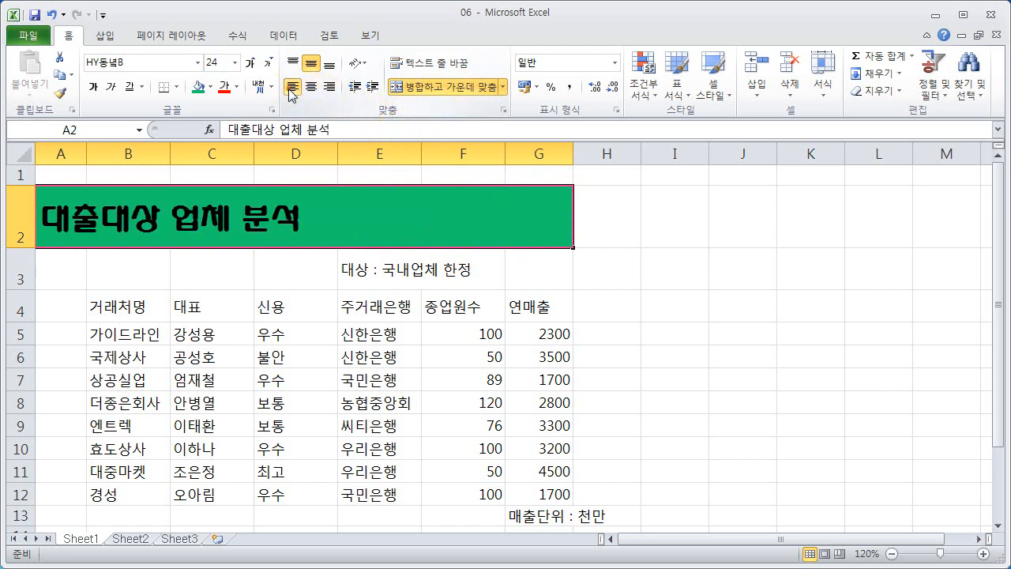
click(328, 88)
Make row 2 taller and align the title text to the bottom of its cell.
drag(30, 248, 30, 279)
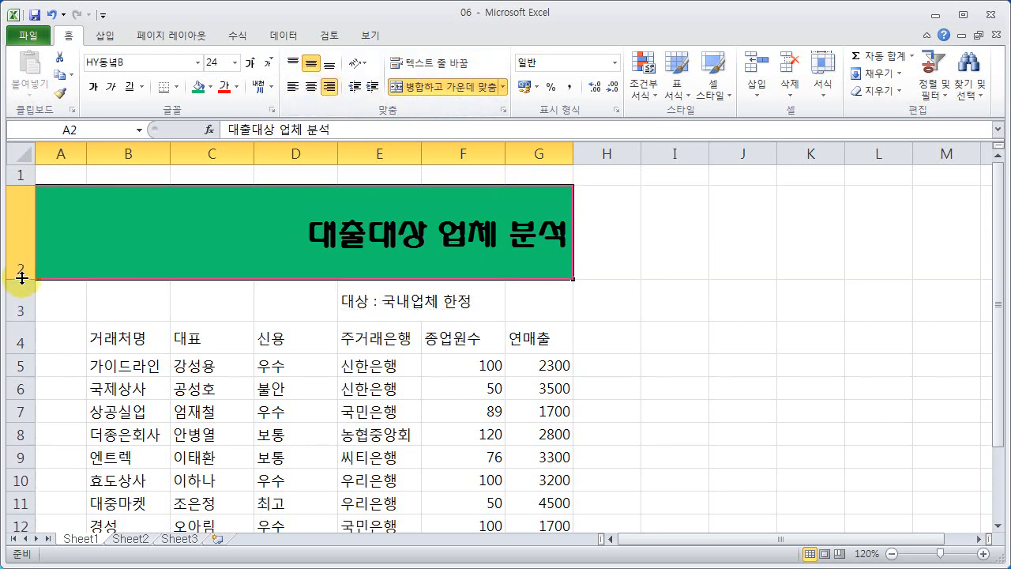
click(292, 63)
click(329, 65)
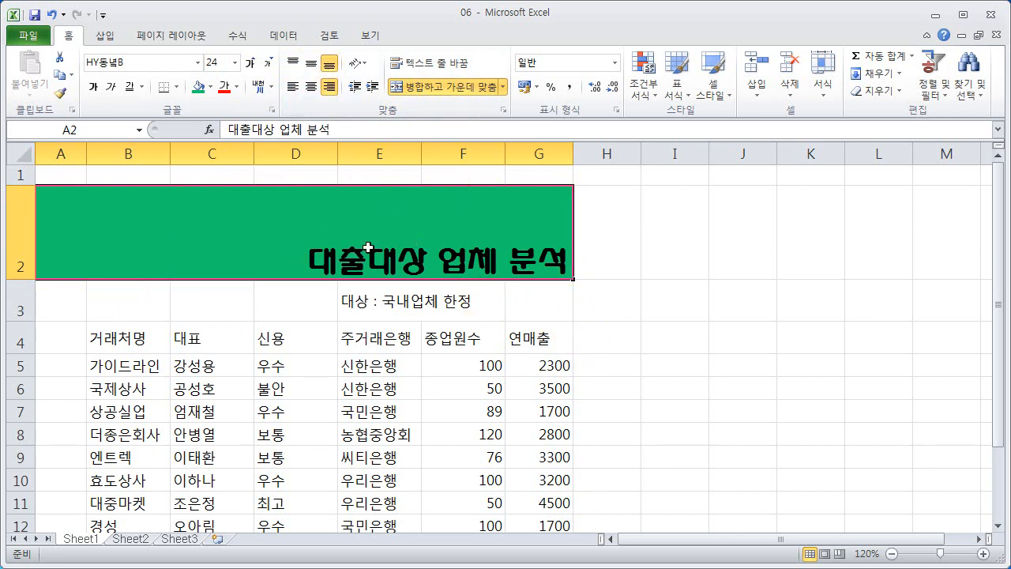
Try angling the title text counterclockwise and clockwise, and return it to horizontal.
click(362, 63)
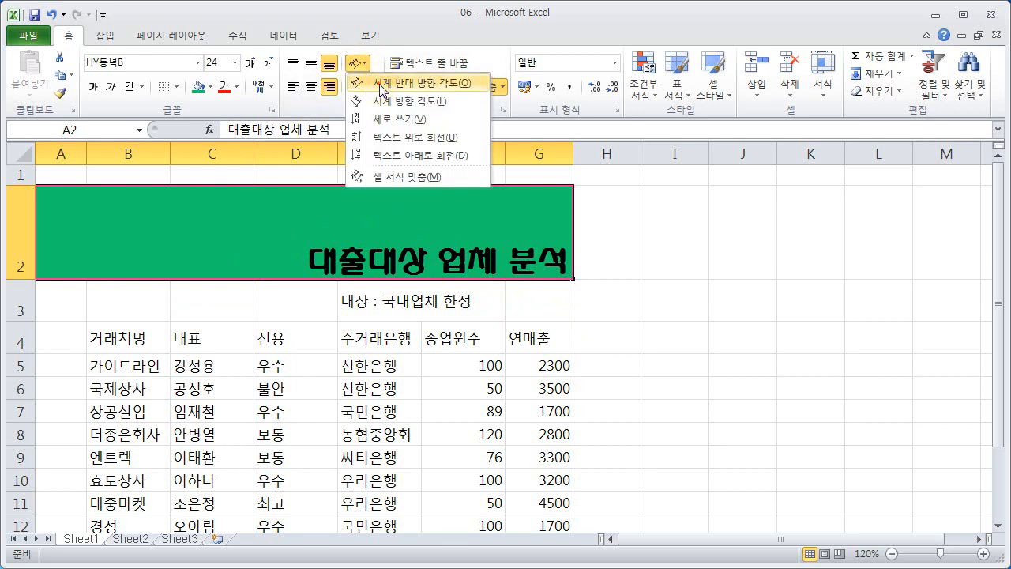
click(383, 82)
click(356, 64)
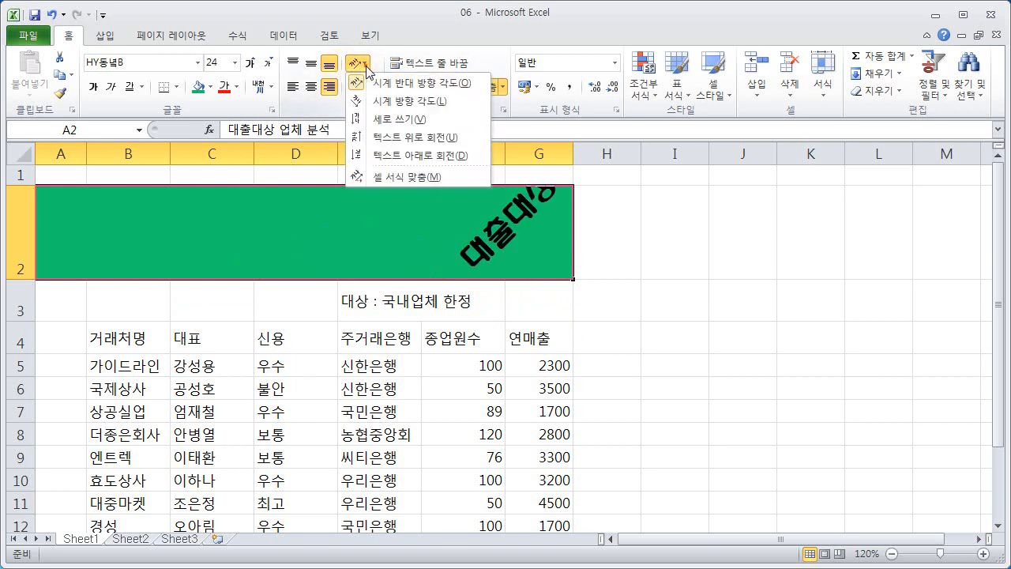
click(372, 101)
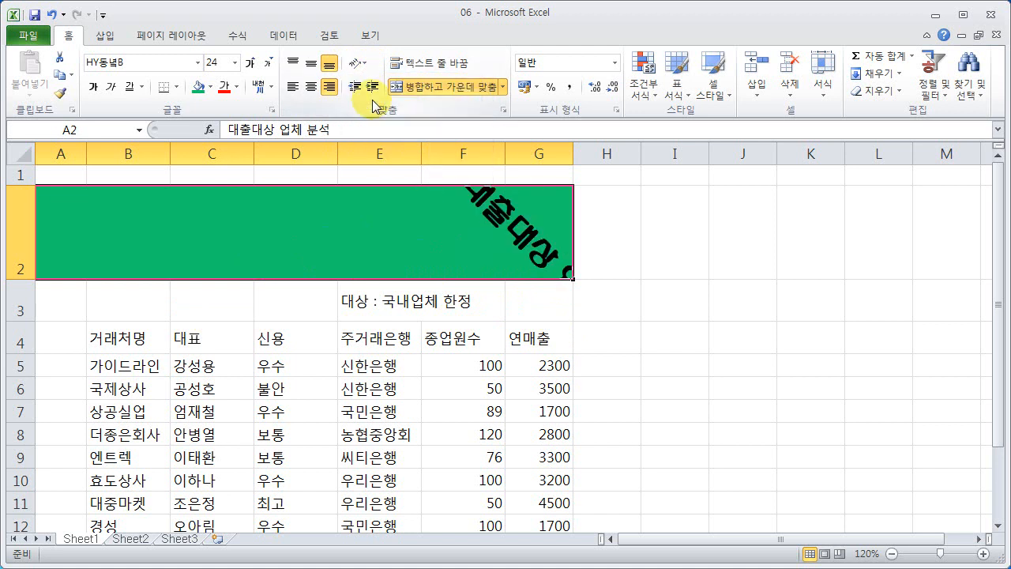
click(357, 63)
click(382, 106)
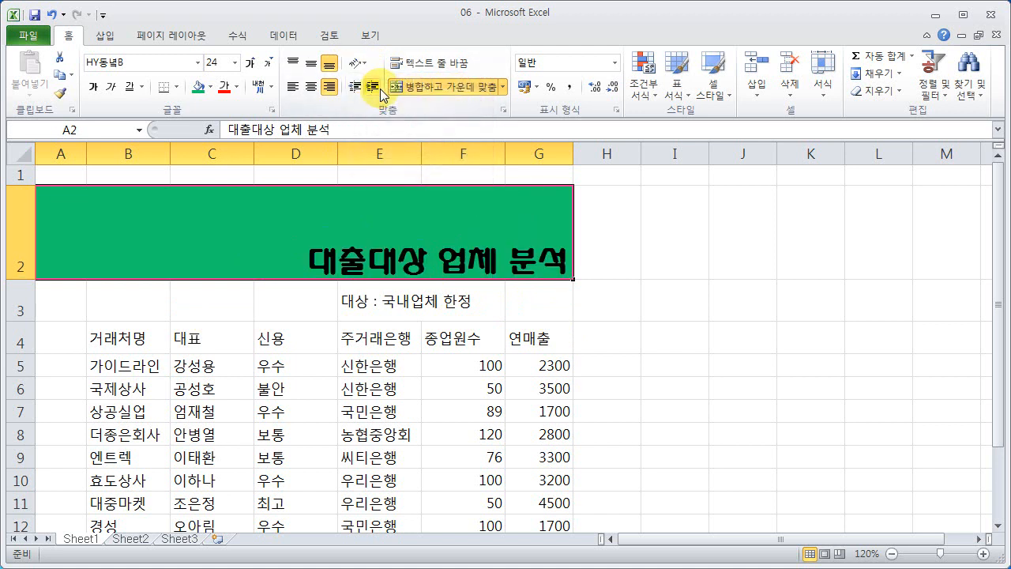
Enter the sample text 하나둘셋넷다섯 in cell I2.
click(671, 301)
click(673, 237)
text(하나둘셋넷)
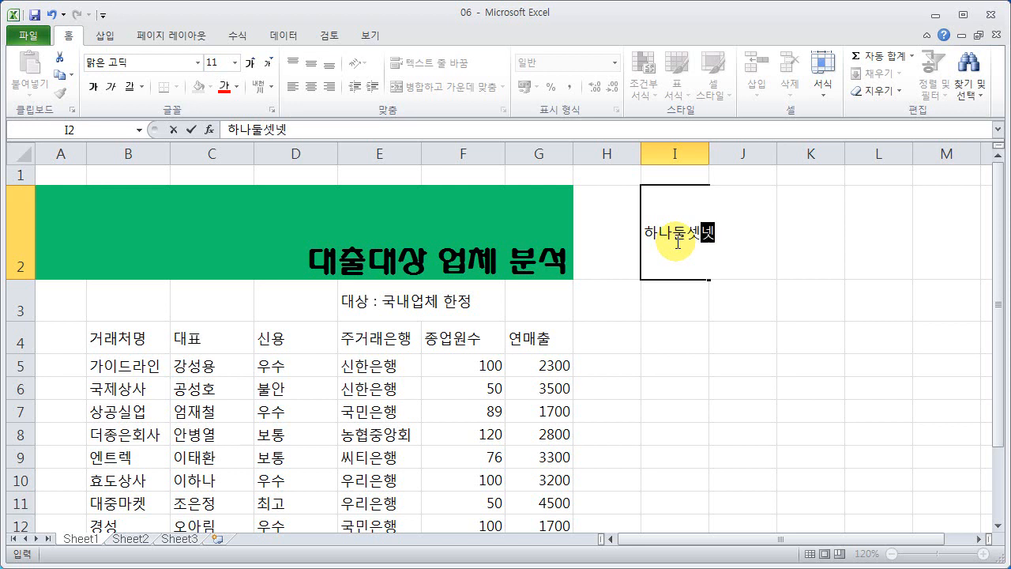
key(Return)
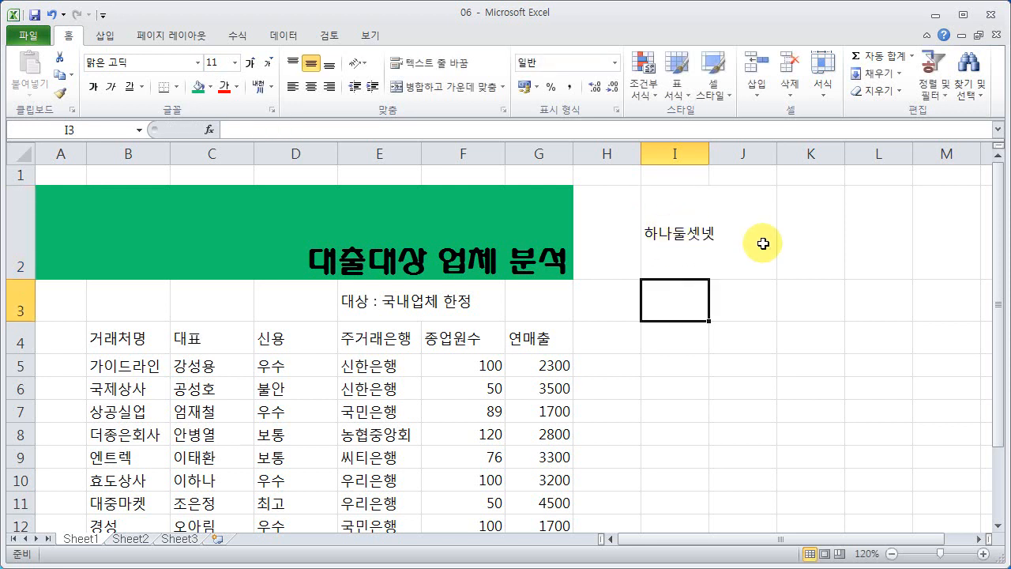
double_click(706, 234)
click(703, 234)
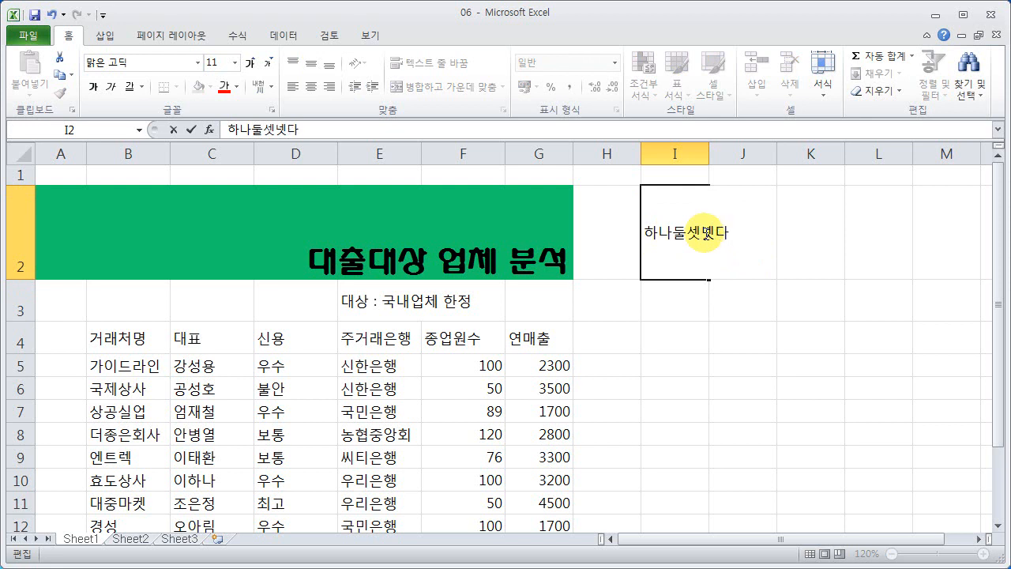
key(Return)
Turn on text wrapping for cell I2 and widen column I slightly.
click(704, 234)
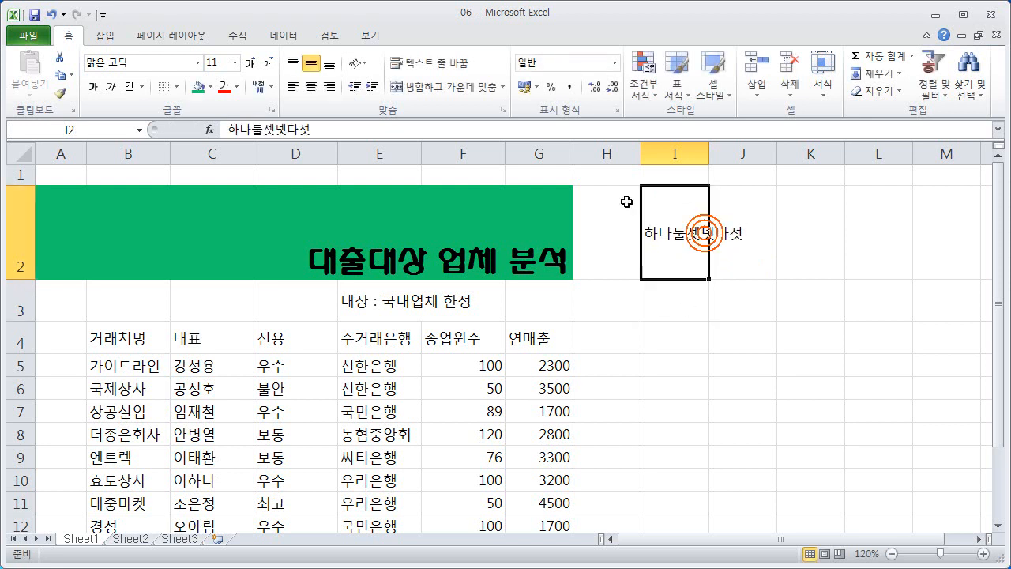
click(452, 64)
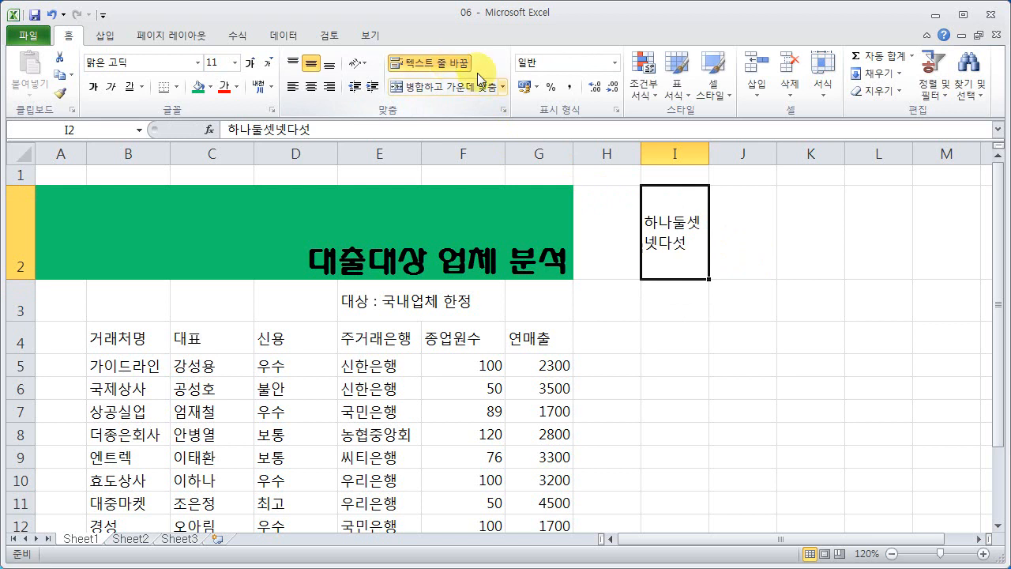
click(727, 334)
click(659, 226)
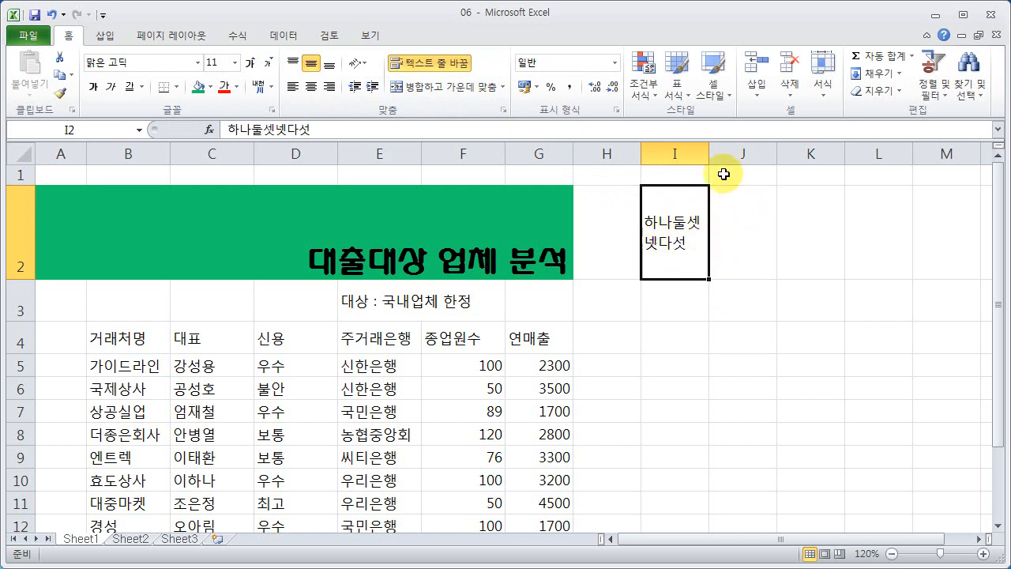
mouse_move(710, 156)
mouse_down()
mouse_move(752, 159)
mouse_move(713, 155)
mouse_up()
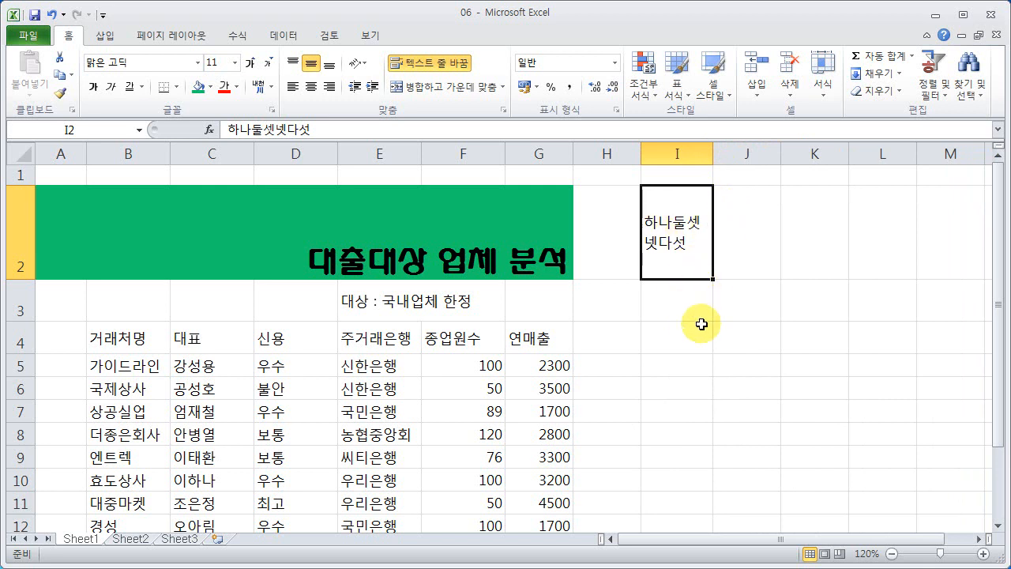
Clear the sample text from cell I2 and shorten row 2 to fit the title closely.
key(Delete)
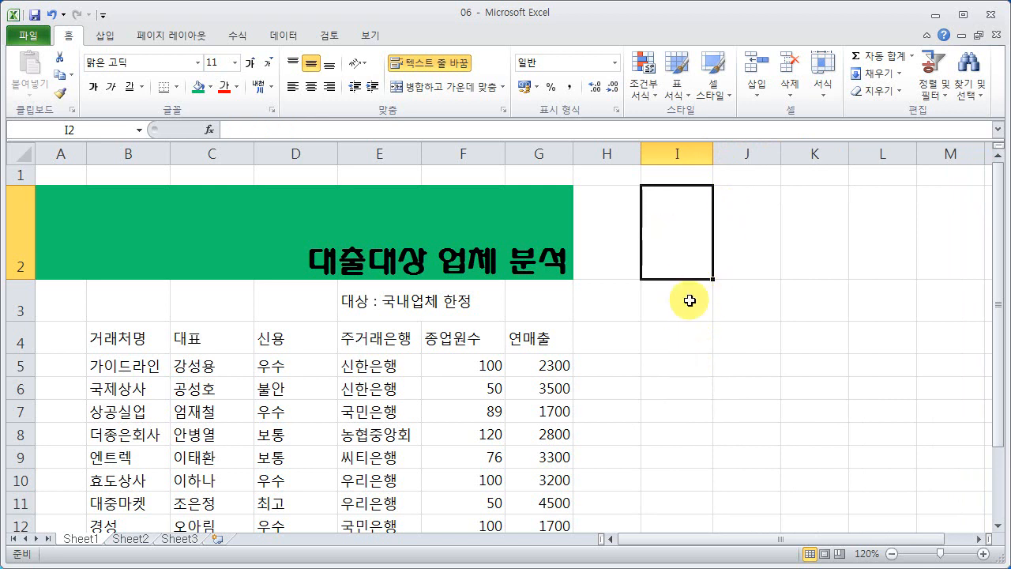
scroll(524, 388, down, 1)
scroll(23, 276, up, 1)
drag(24, 276, 20, 226)
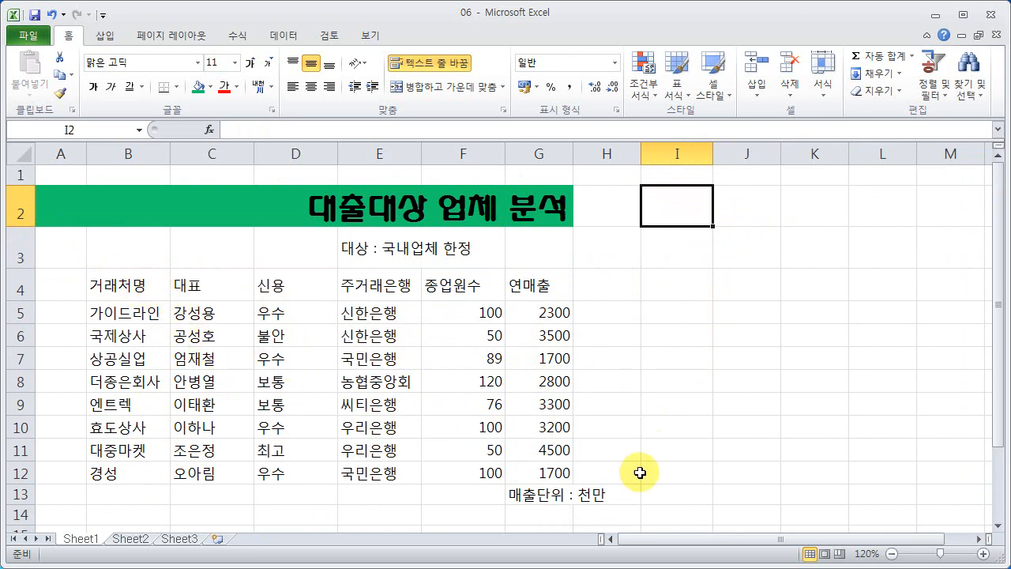
Set the 매출단위 : 천만 note in G13 to font size 6, centered horizontally and aligned to the top.
click(556, 495)
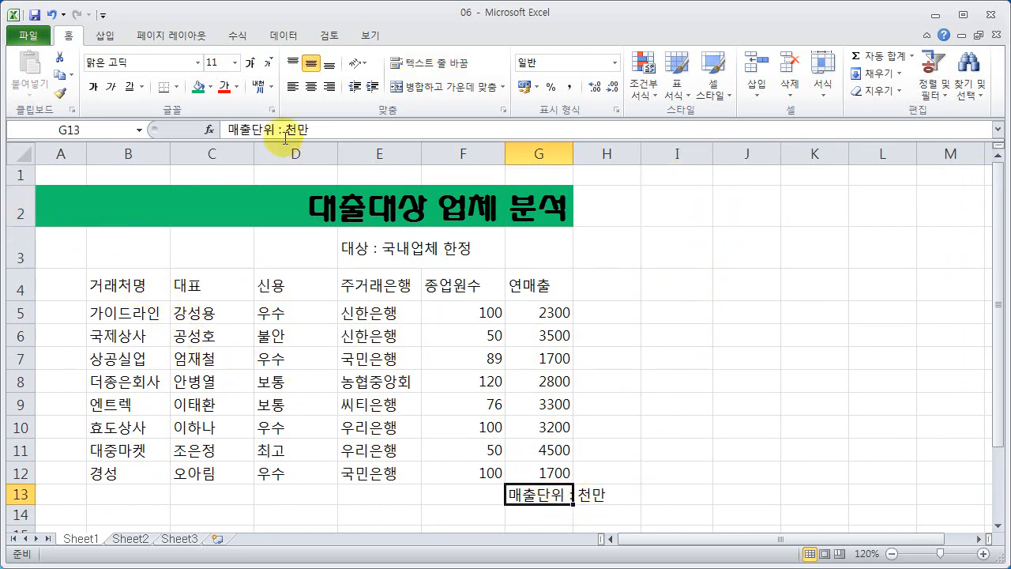
click(268, 63)
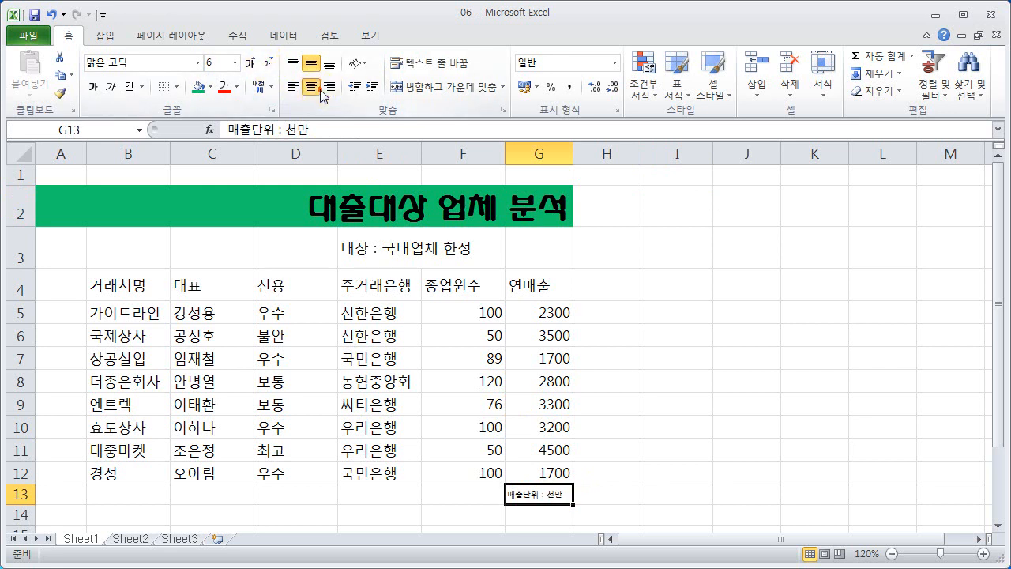
click(293, 63)
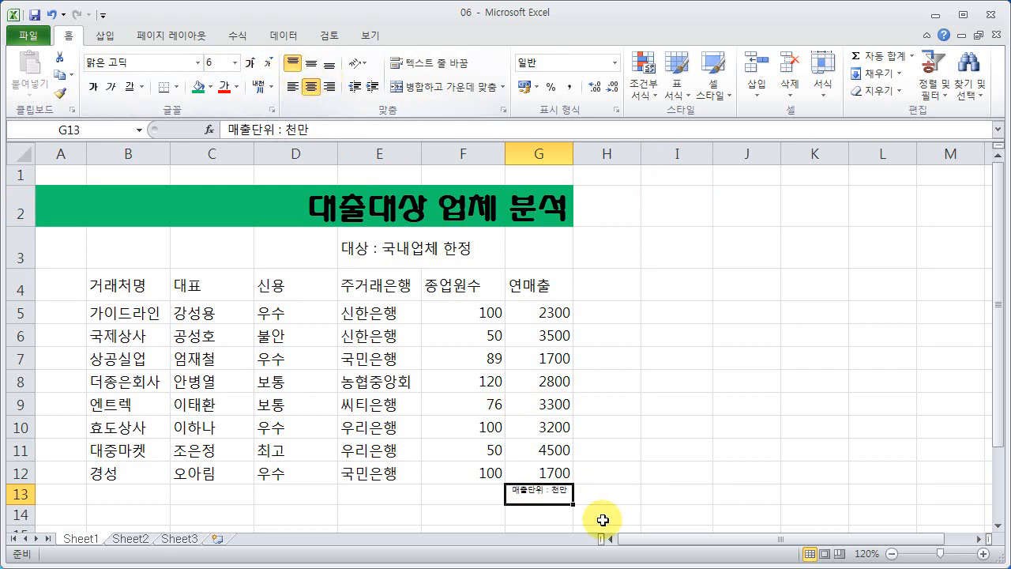
Center the contents of table B4 to G12 and fill header cells B4 to G4 with light blue.
drag(549, 466, 145, 289)
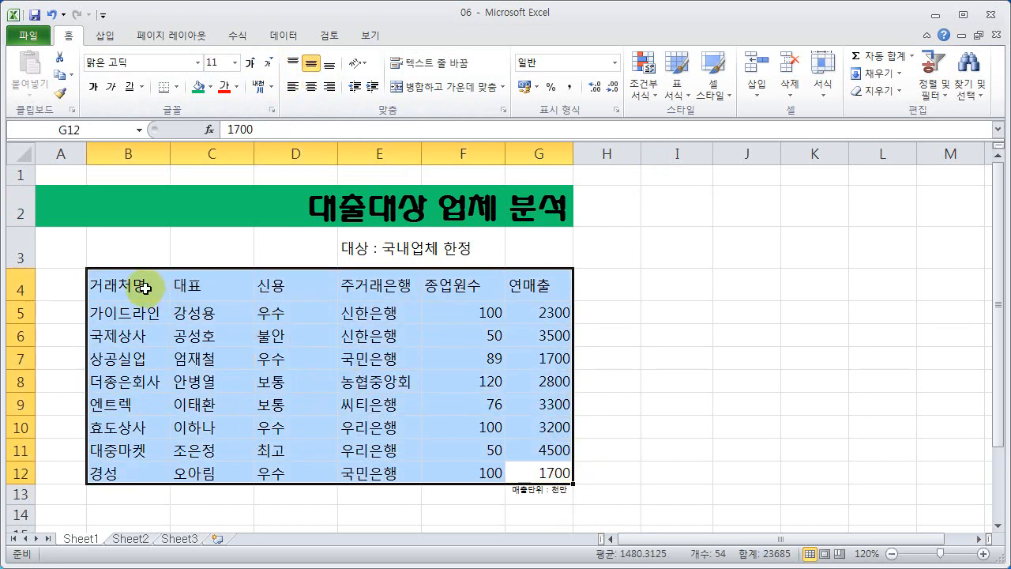
click(313, 87)
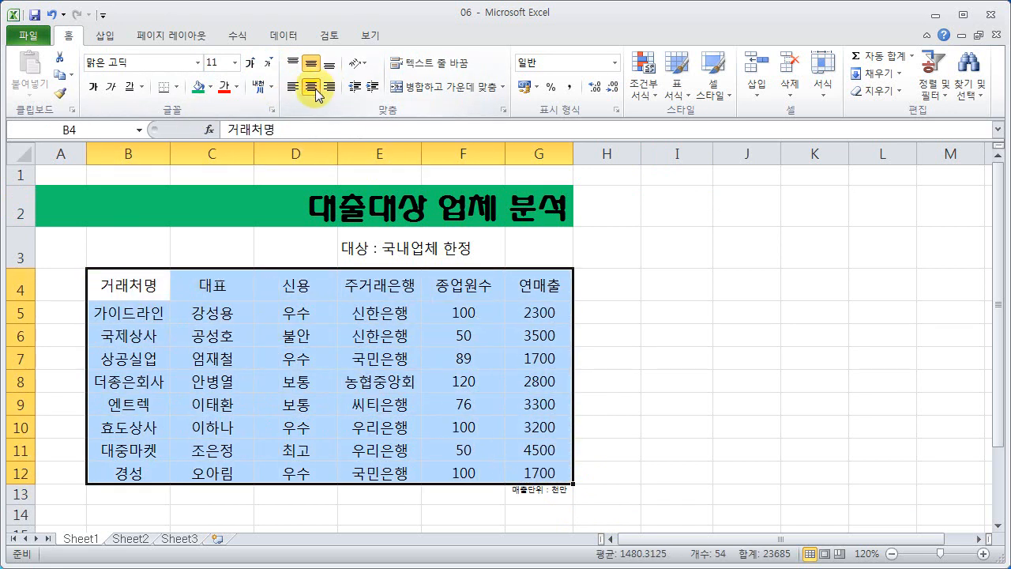
click(129, 290)
drag(130, 291, 528, 282)
click(211, 86)
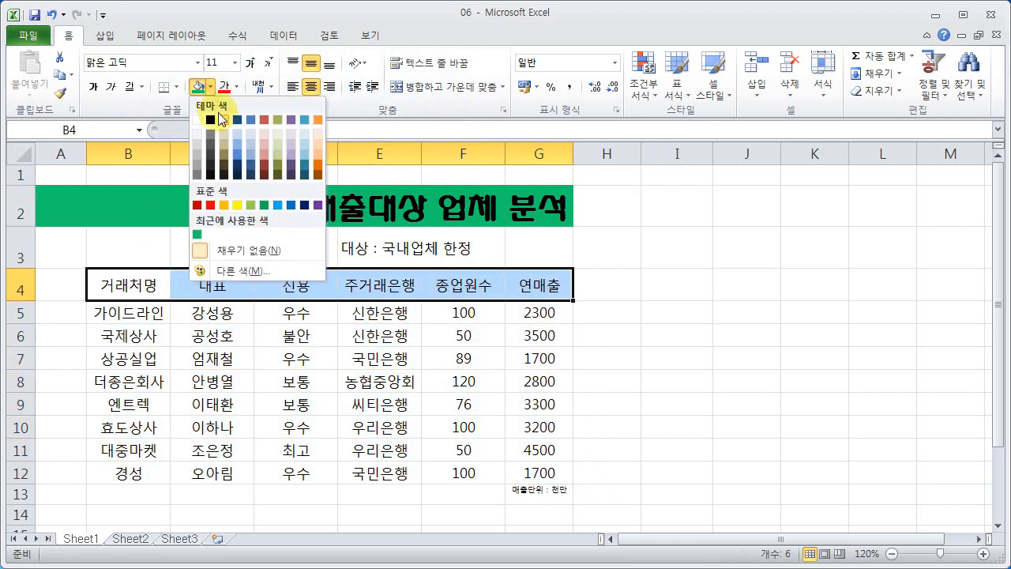
click(254, 133)
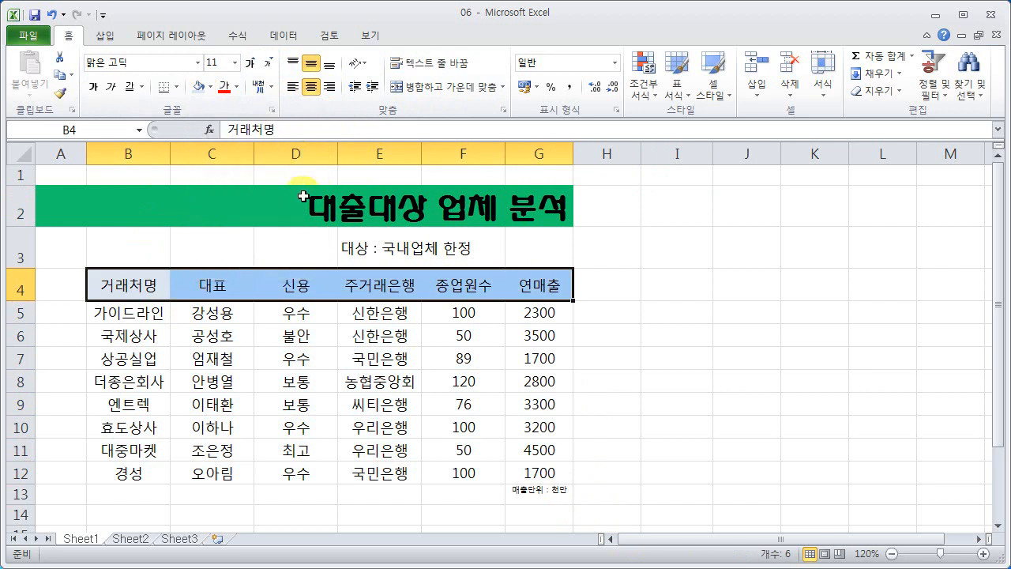
Make the header text in B4 to G4 bold, size 12 and dark blue.
click(92, 86)
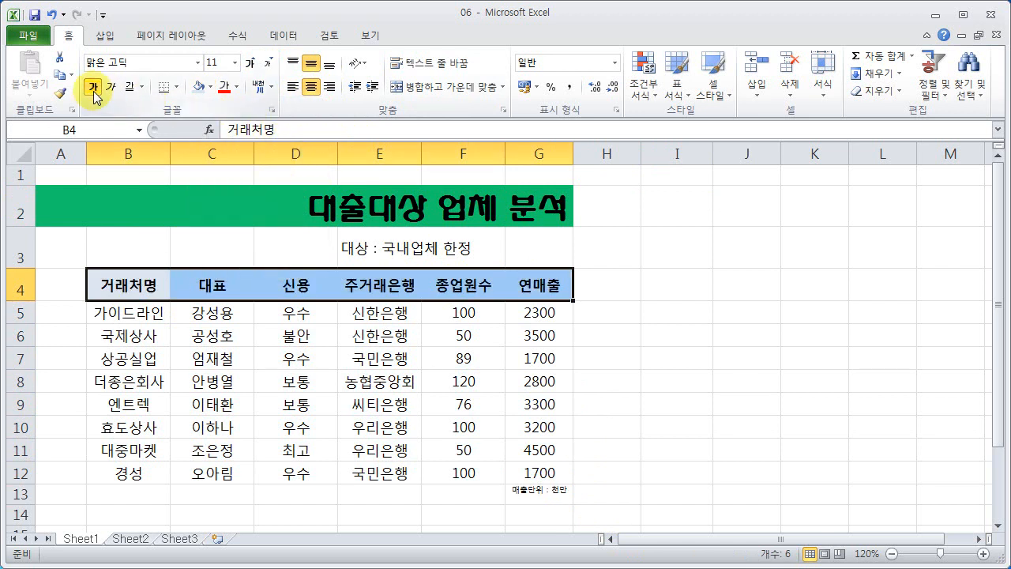
click(250, 64)
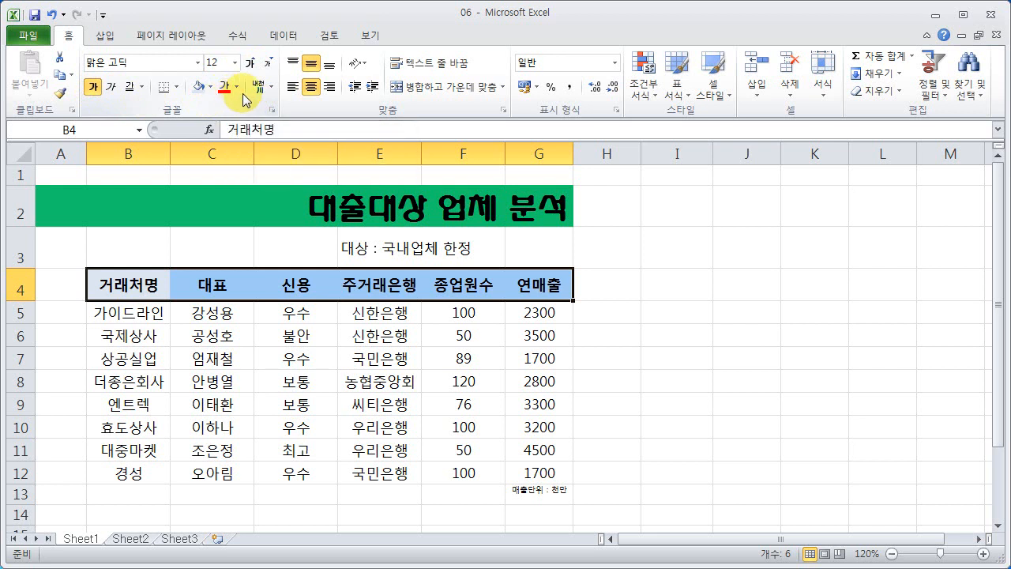
click(236, 87)
click(264, 139)
click(434, 373)
Fill the table's data cells B5 to G12 with light olive green.
drag(154, 313, 564, 474)
click(210, 87)
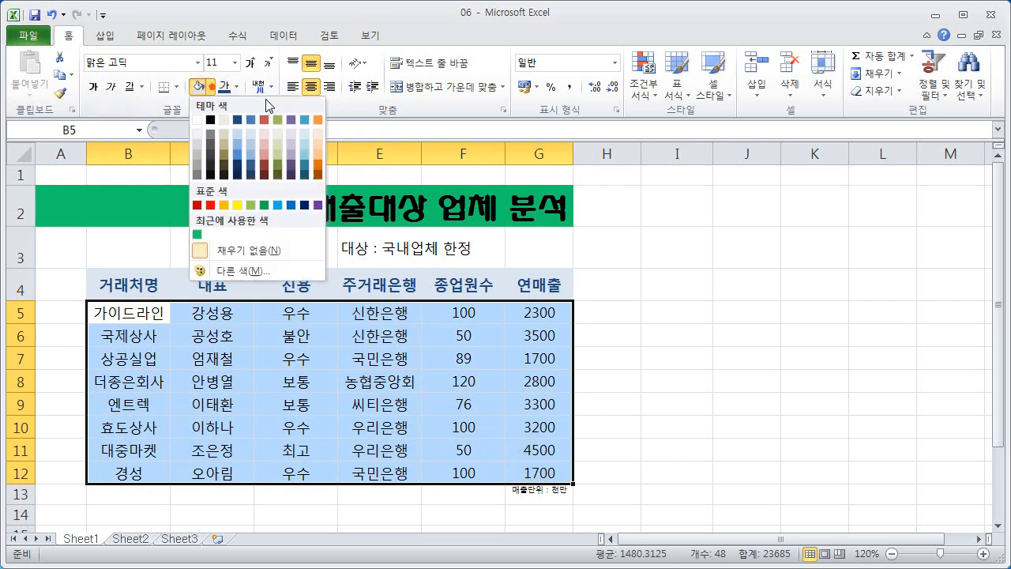
click(279, 140)
click(362, 356)
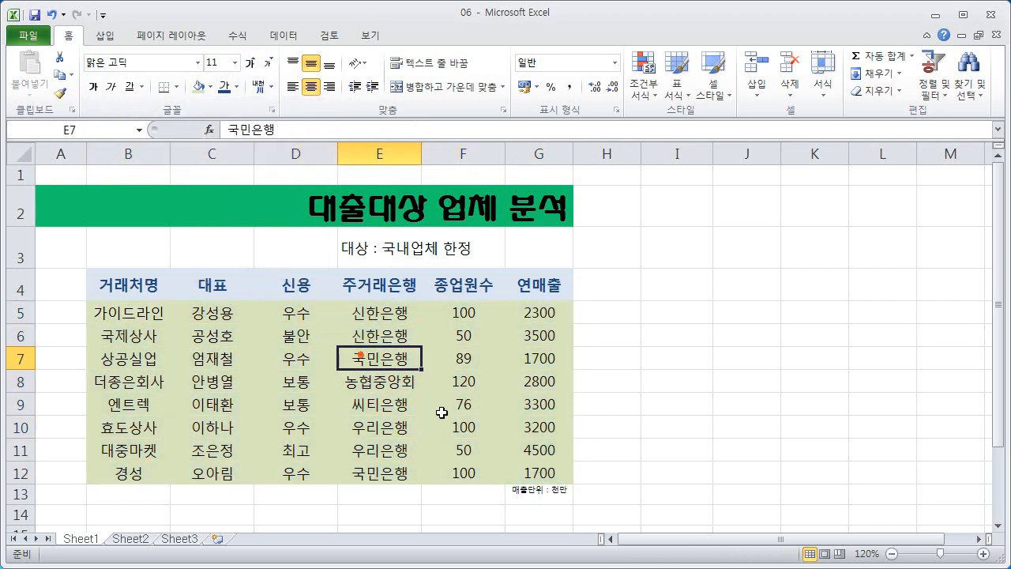
Merge E3 to G3 for the 대상 : 국내업체 한정 note, align it bottom right and set its font size to 9.
drag(362, 240, 526, 243)
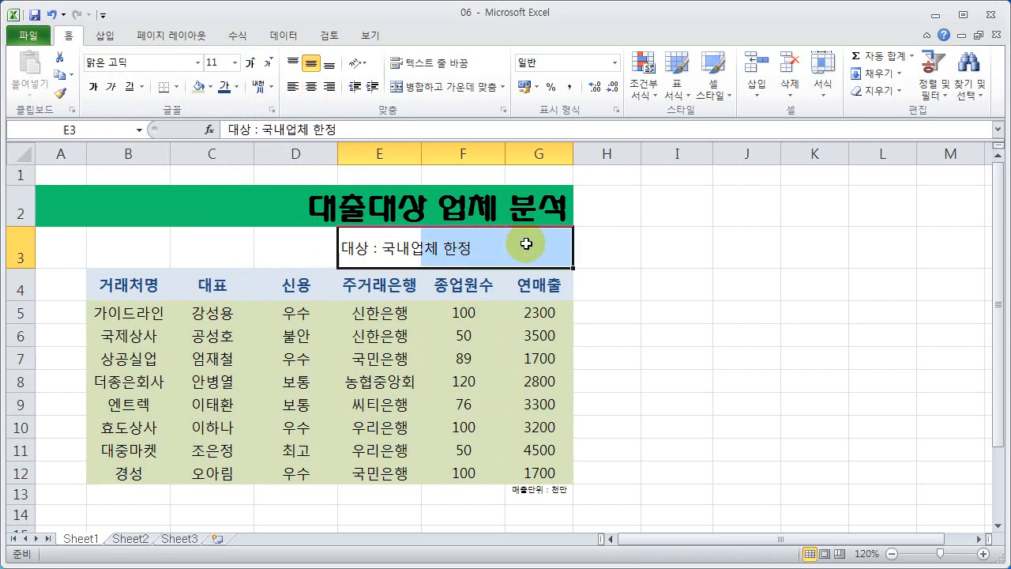
click(427, 86)
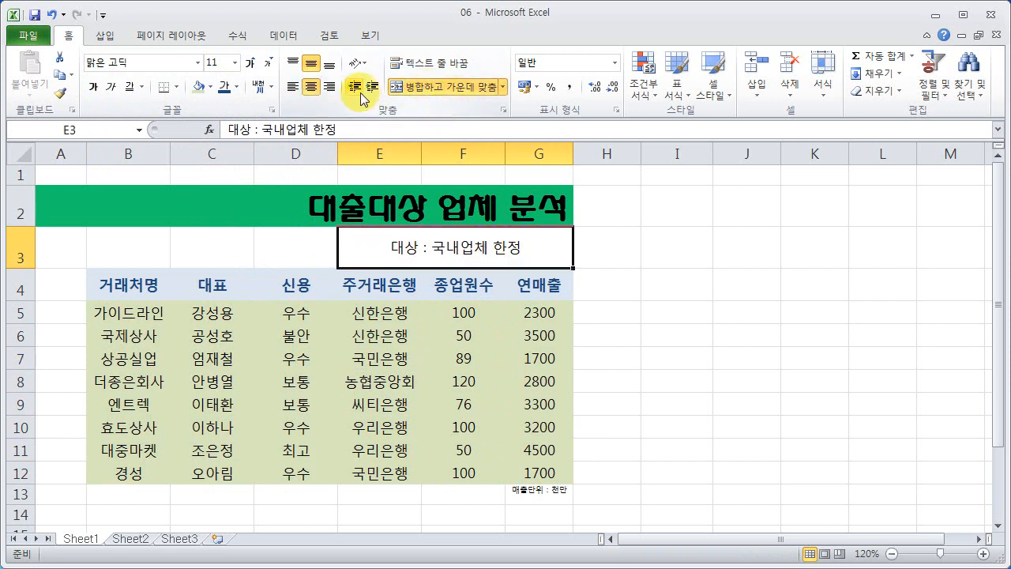
click(330, 86)
click(333, 62)
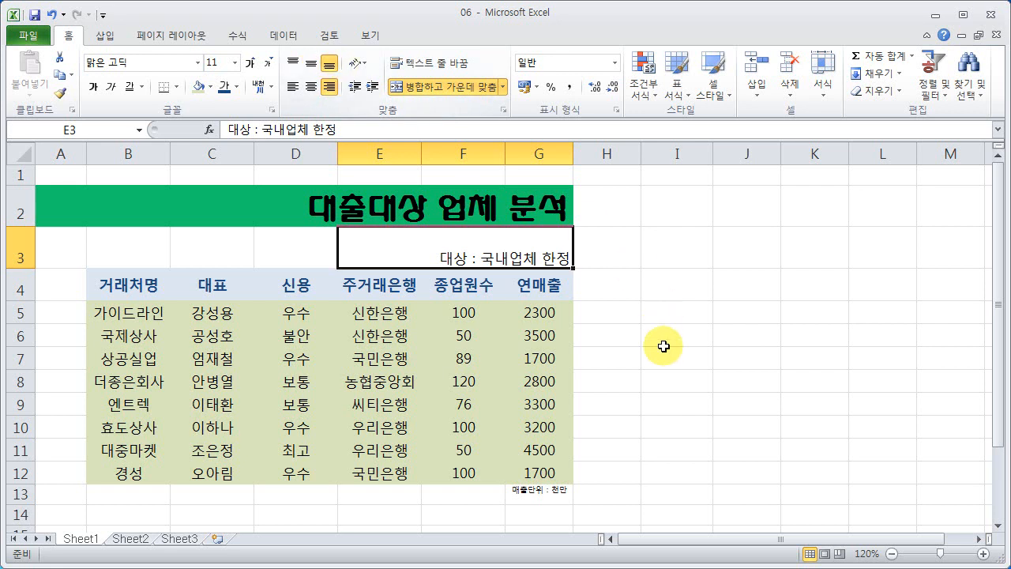
click(269, 63)
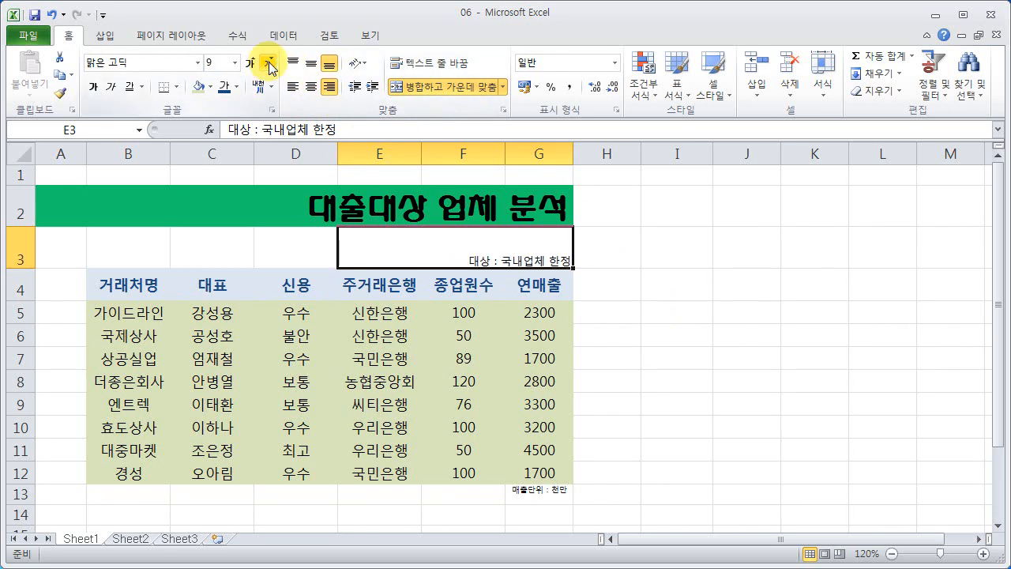
Unmerge the title cells A2 to G2, then merge and center B2 to G2 instead.
click(653, 361)
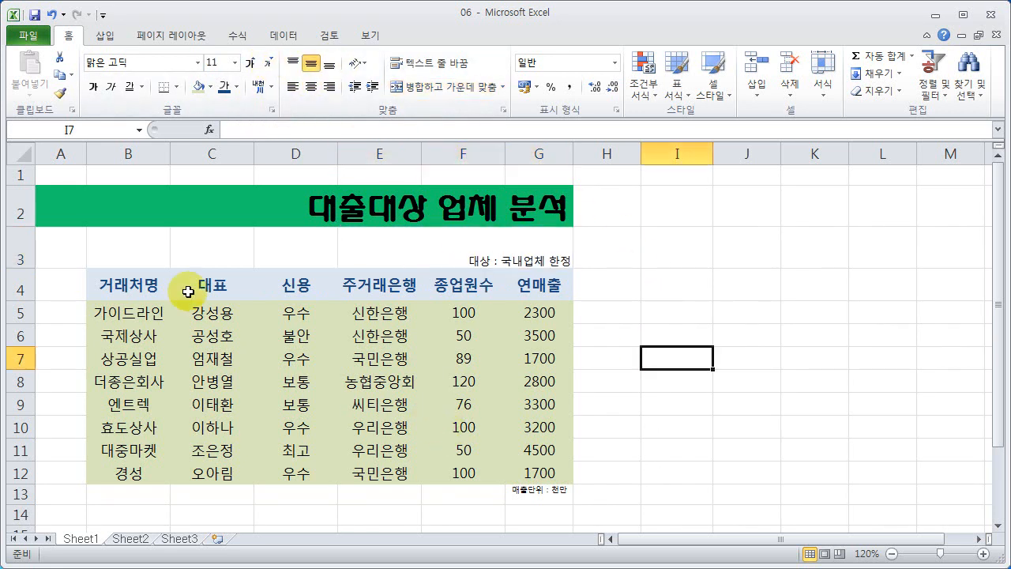
click(386, 383)
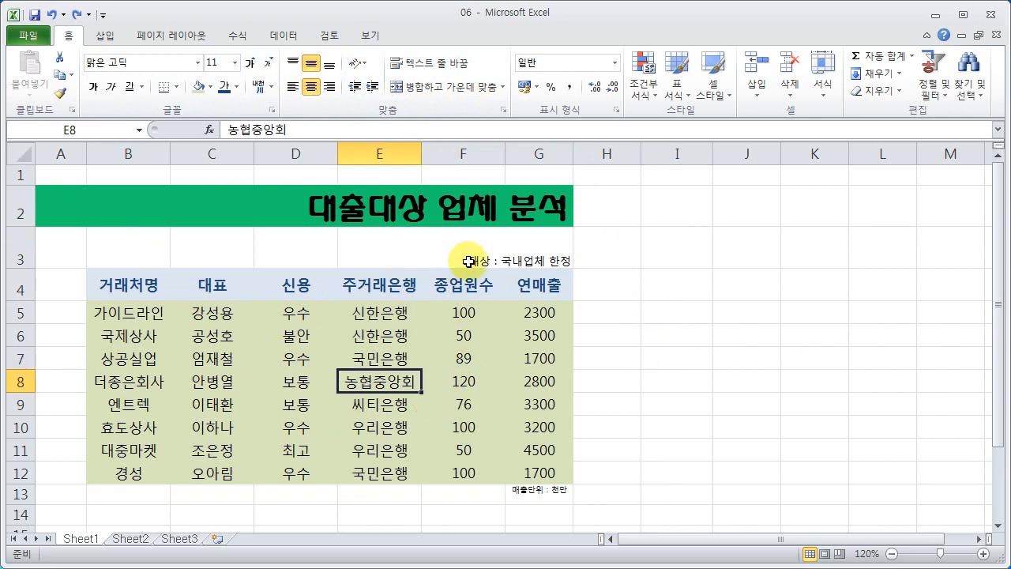
click(335, 213)
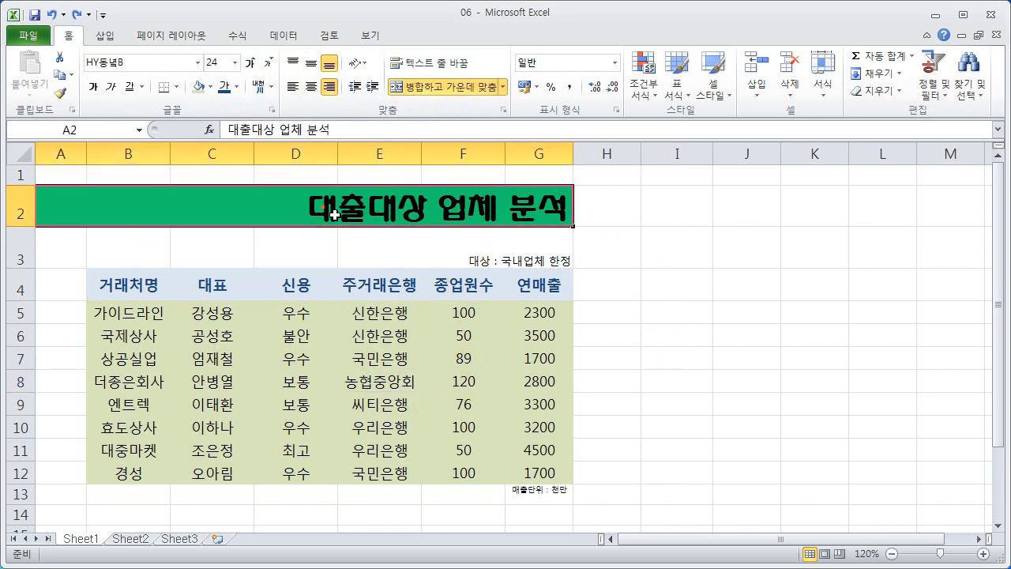
click(416, 88)
click(136, 214)
drag(136, 213, 532, 202)
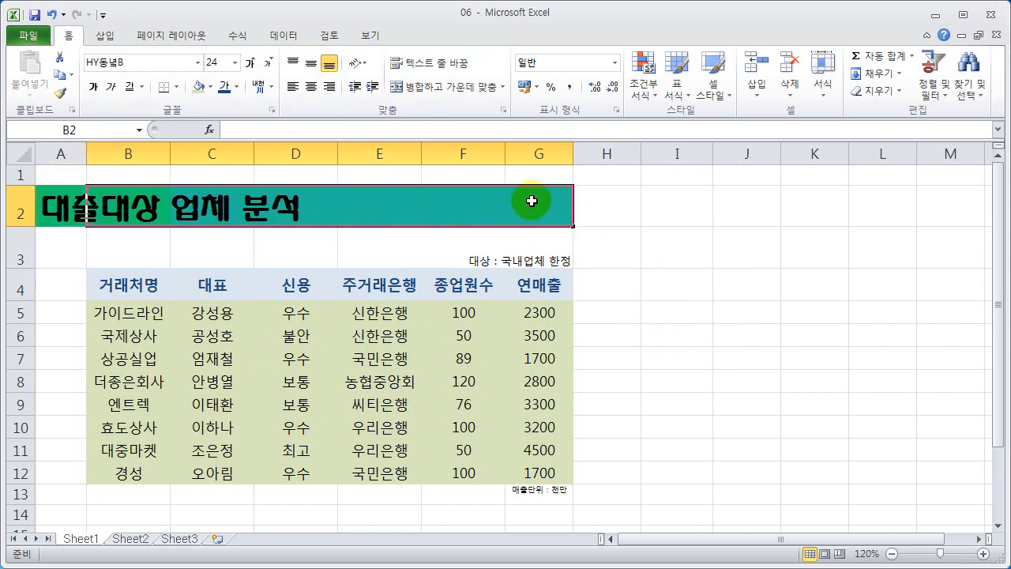
click(447, 87)
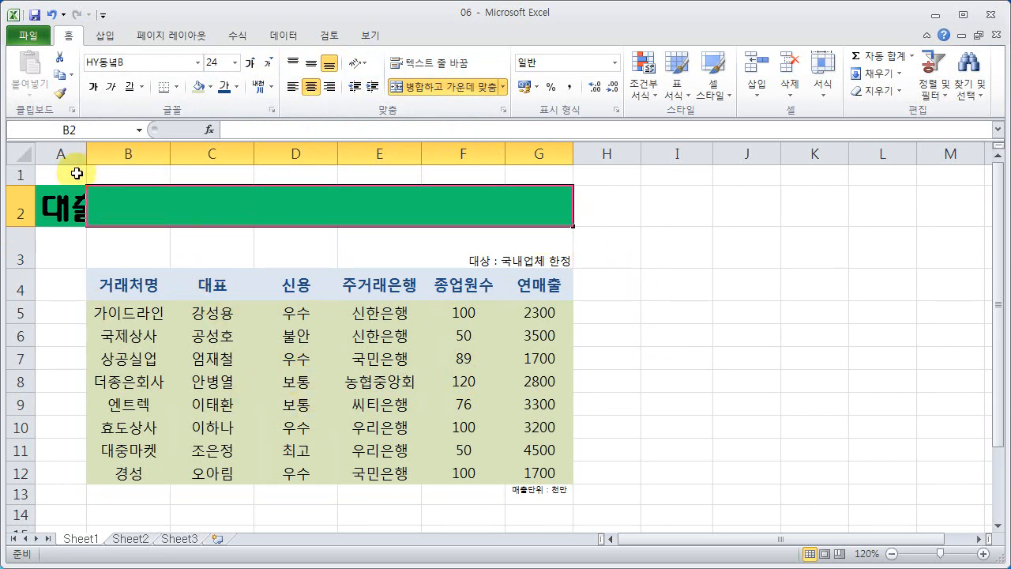
Copy the title text from A2 into the merged cell B2 to G2.
click(59, 210)
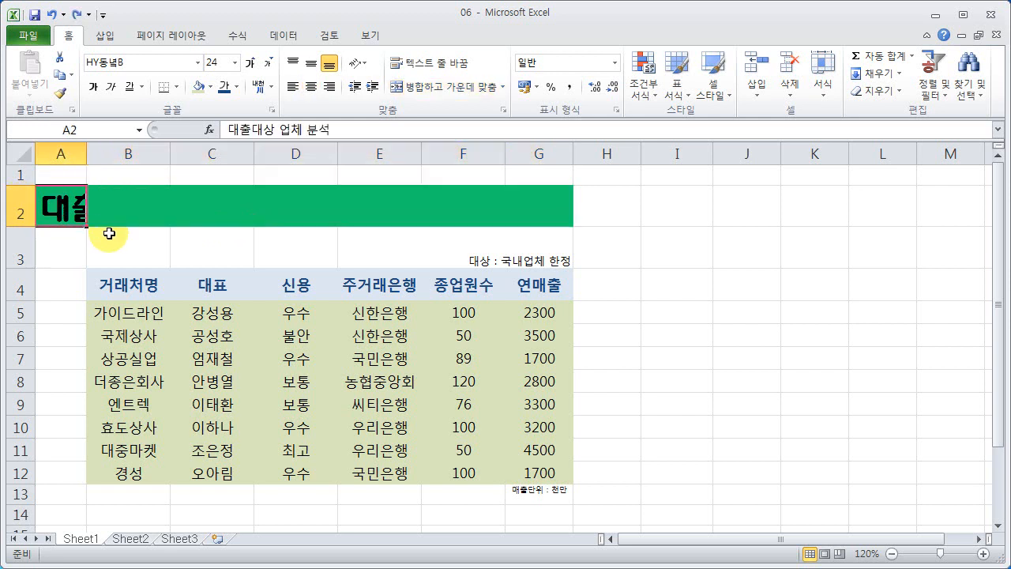
key(ctrl+c)
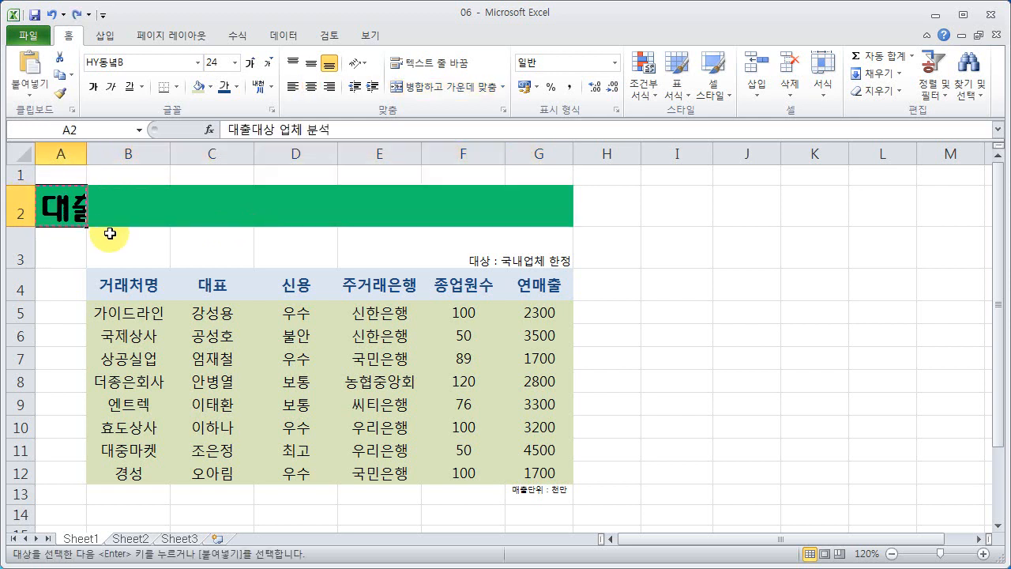
click(315, 215)
key(ctrl+v)
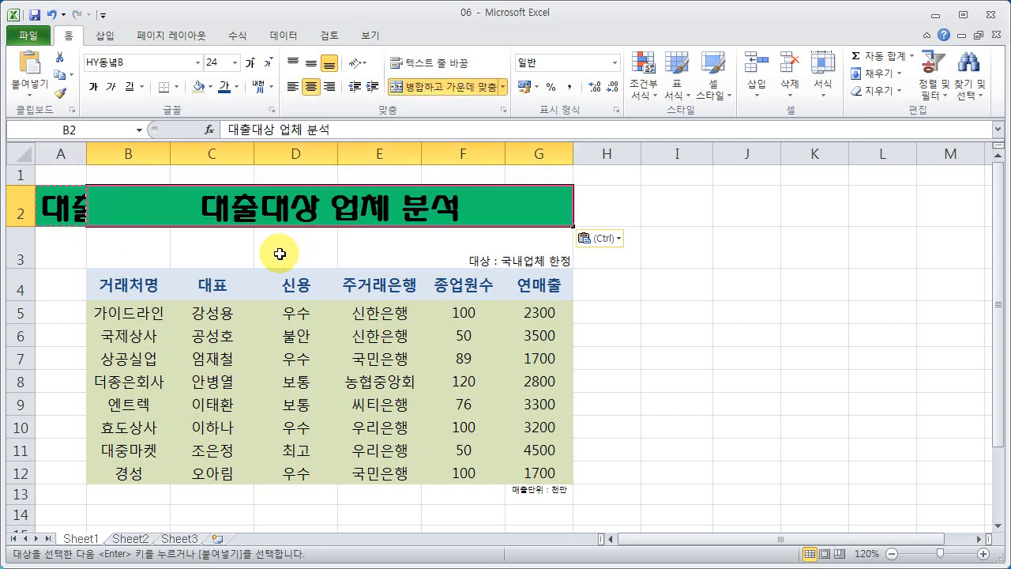
key(Escape)
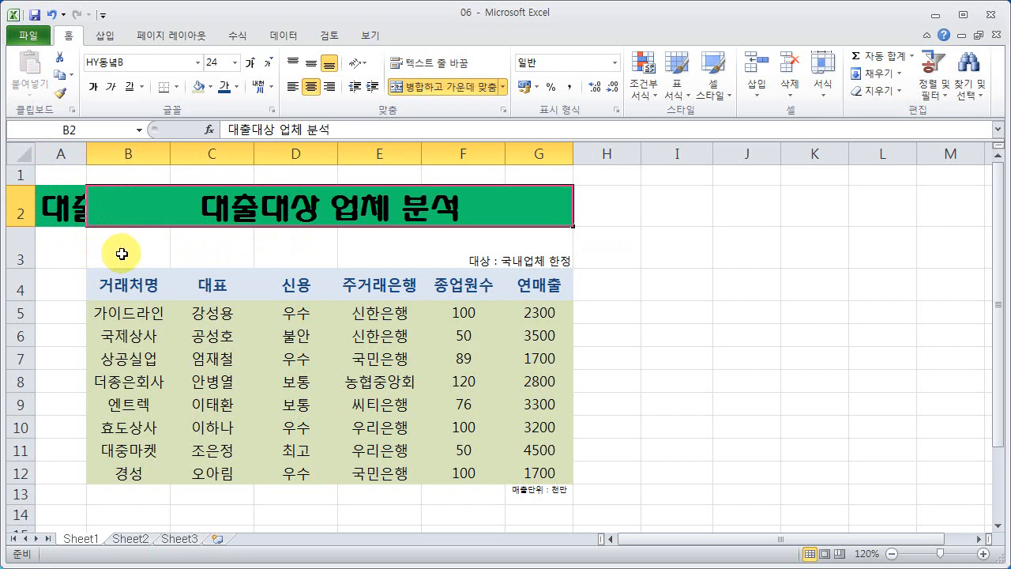
Clear the text and fill of A2 by copying the blank cell A3 over it.
click(68, 253)
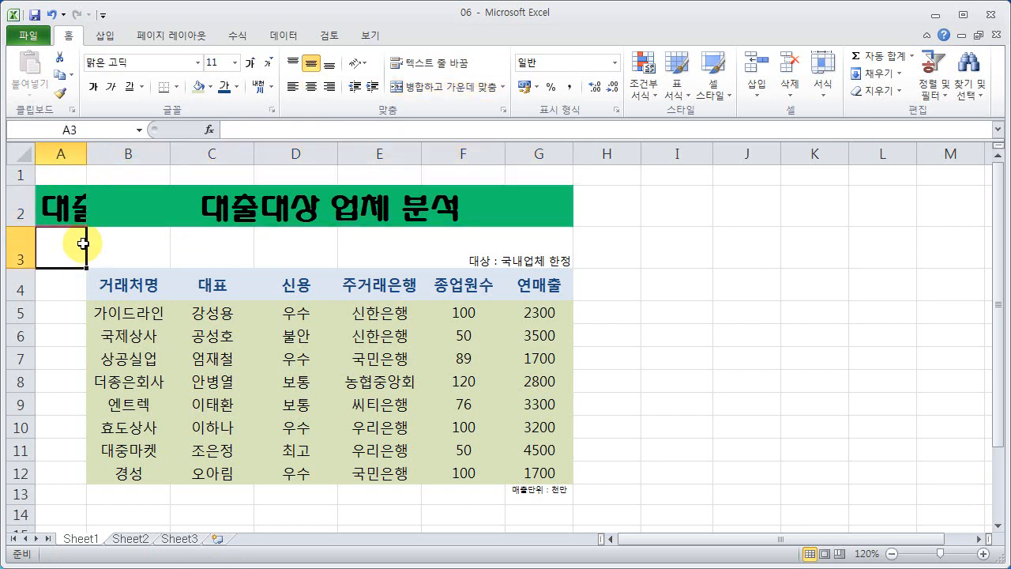
key(ctrl+c)
click(66, 208)
key(ctrl+v)
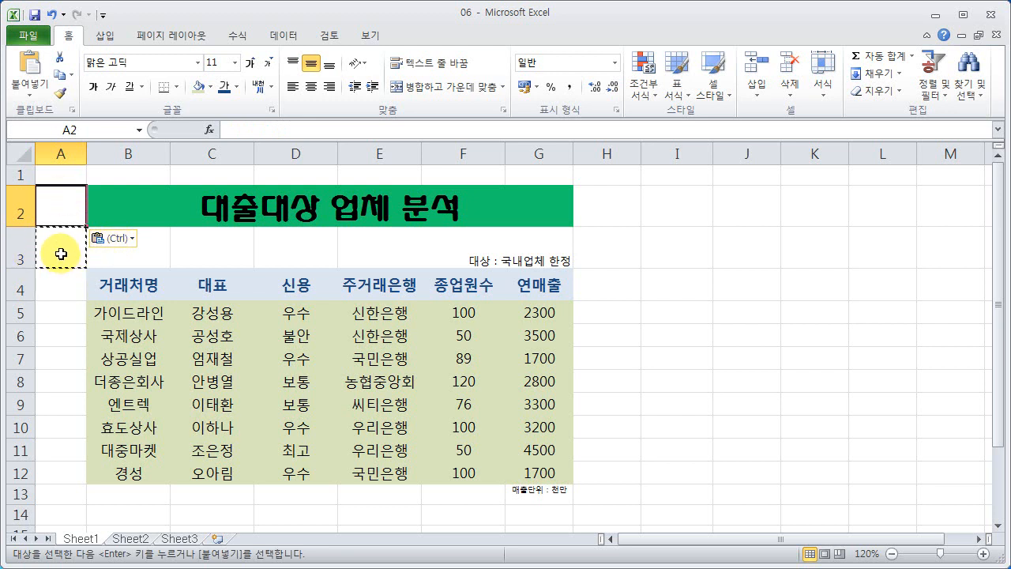
key(Escape)
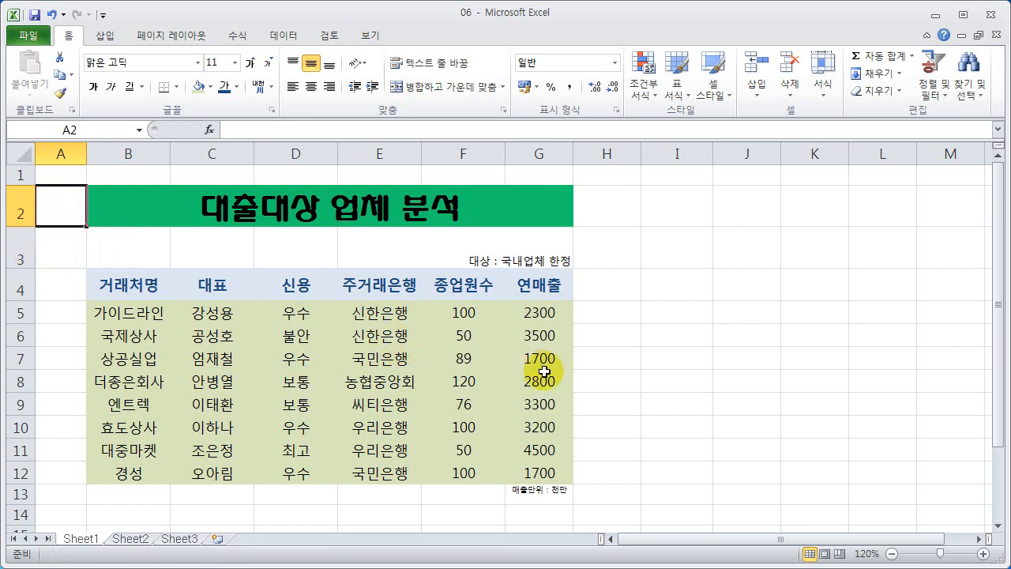
Reduce the font size of the title in B2 to 20 and align it vertically to the middle.
click(442, 327)
click(433, 212)
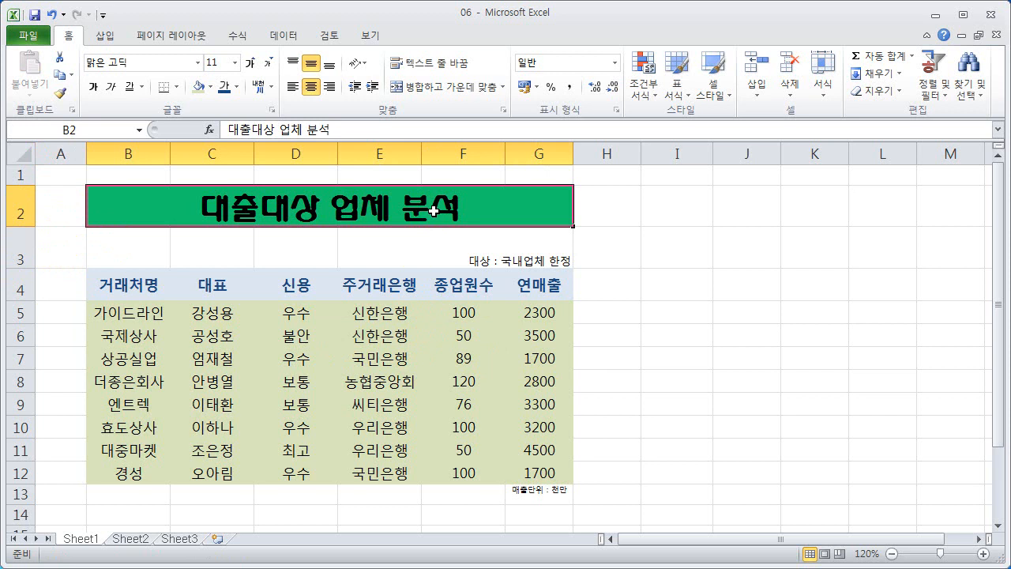
click(269, 64)
click(269, 64)
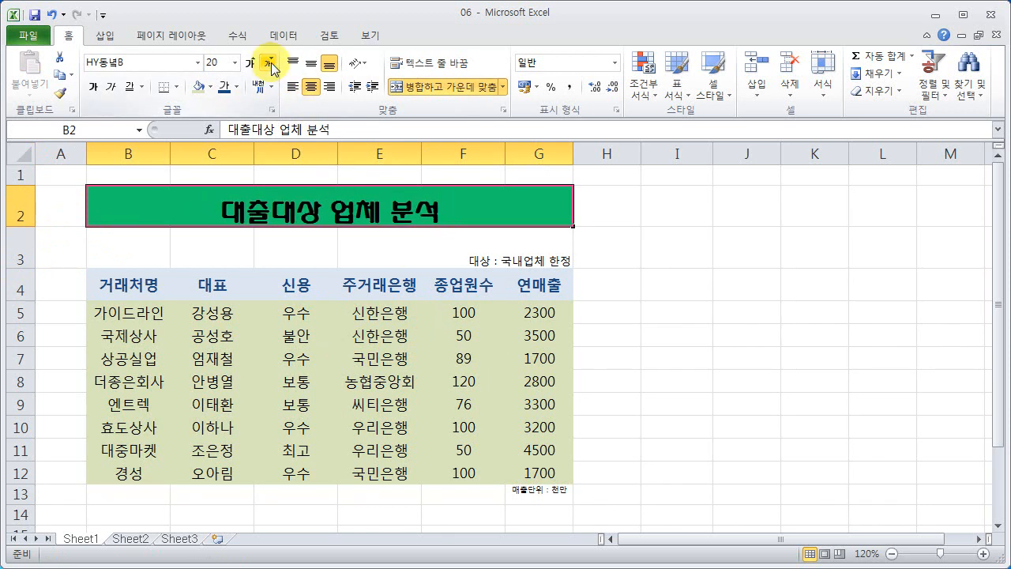
click(311, 68)
Fill the title cell B2 with white and make its text theme red.
click(216, 88)
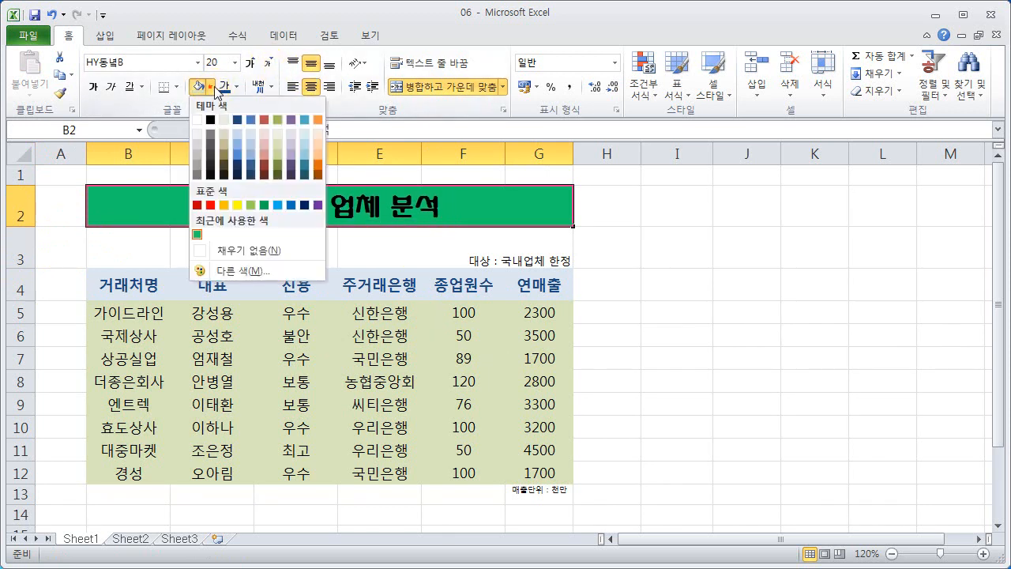
click(202, 127)
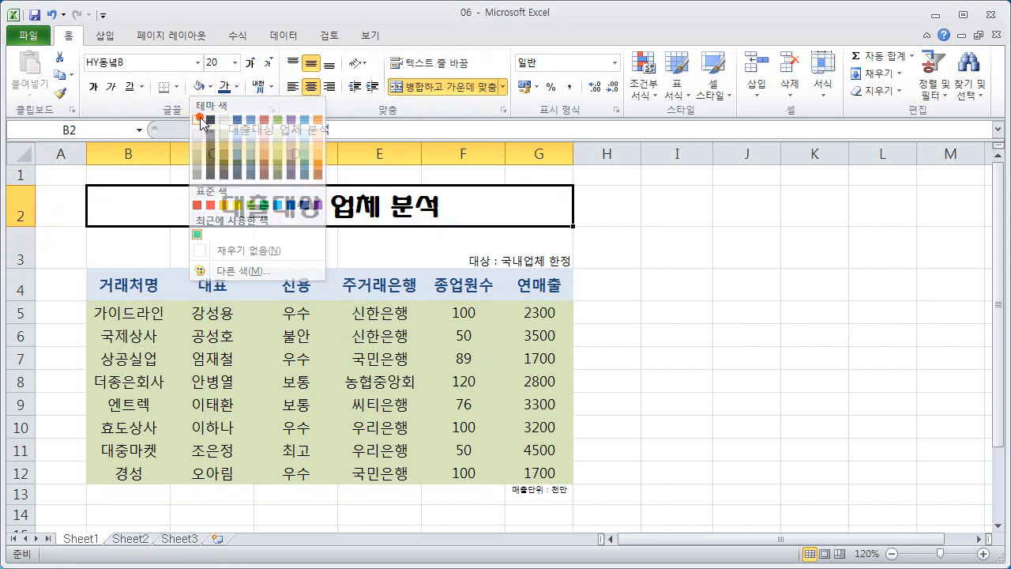
click(236, 87)
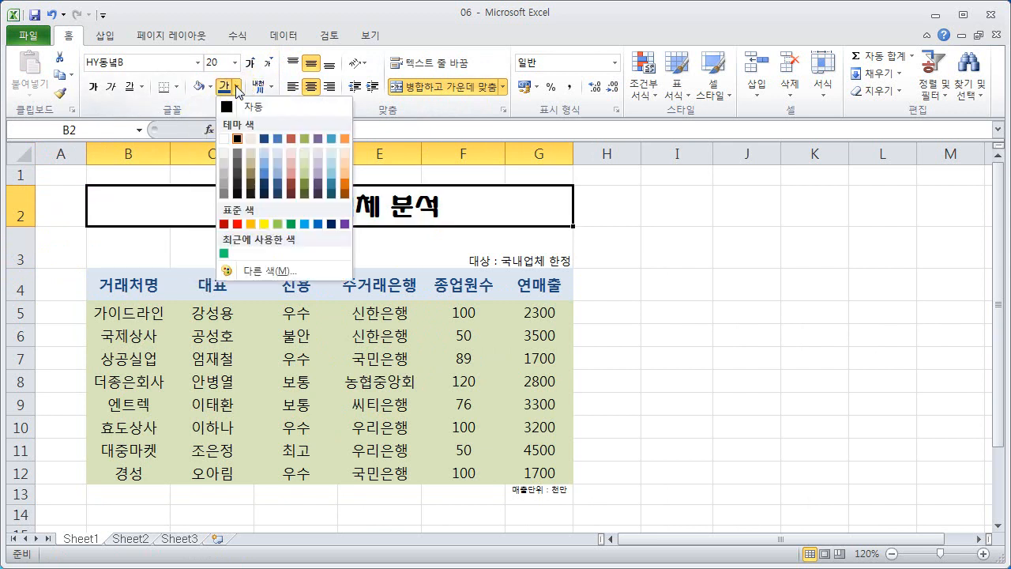
click(290, 140)
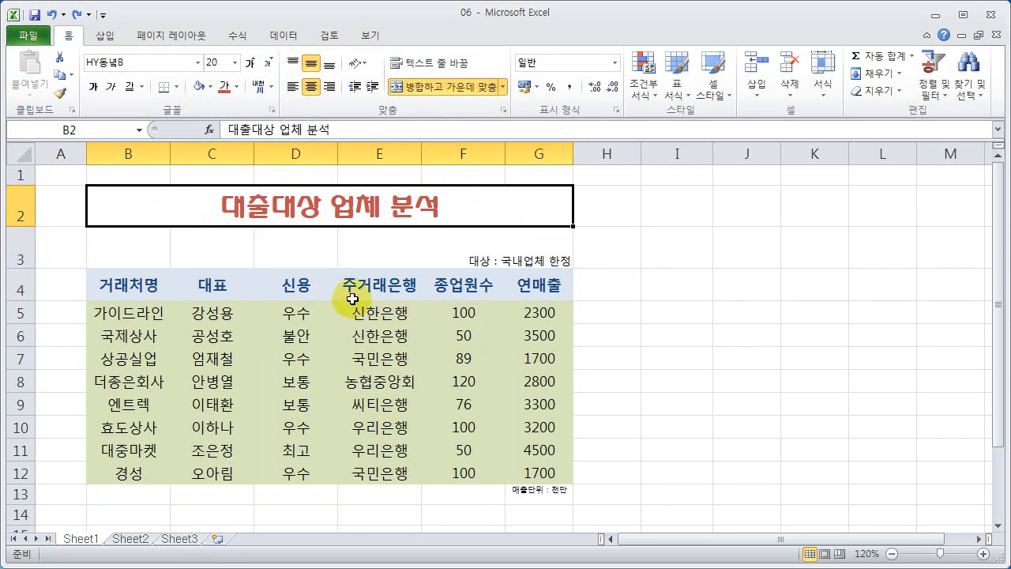
Set the horizontal text alignment of the title in B2 to 균등 분할 (들여쓰기) in the cell format settings.
click(271, 110)
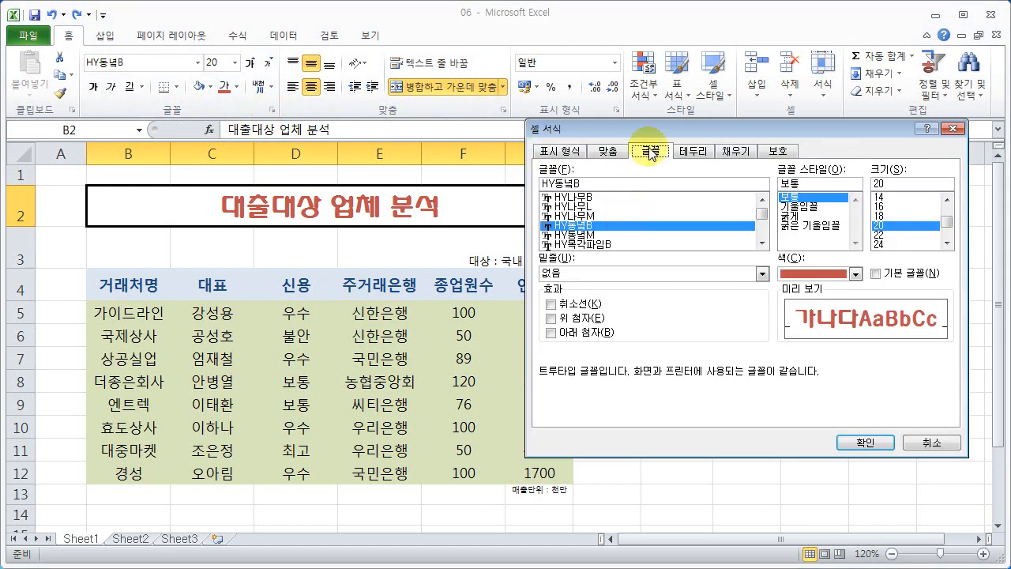
drag(637, 139, 614, 170)
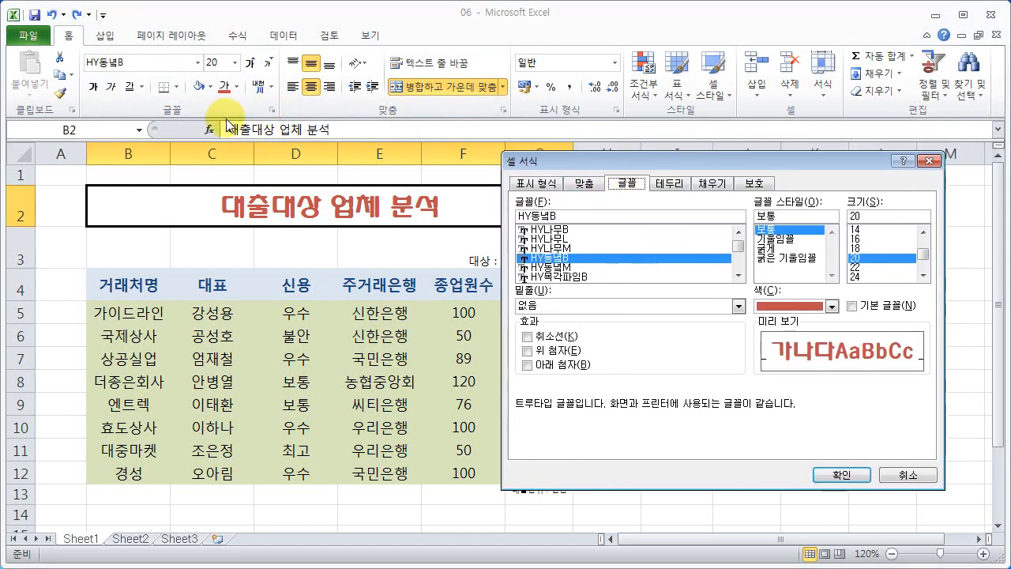
click(585, 183)
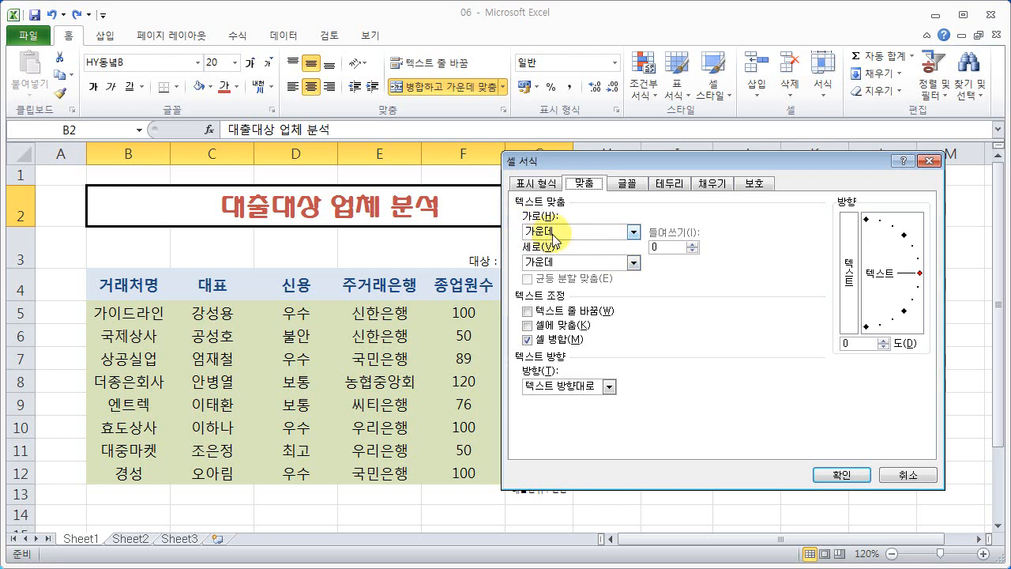
click(633, 233)
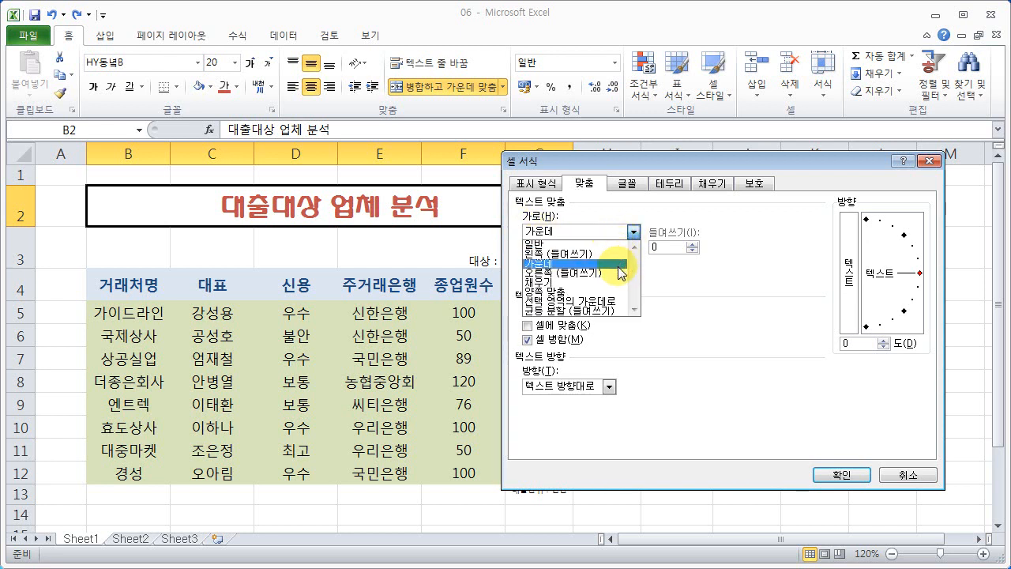
click(614, 311)
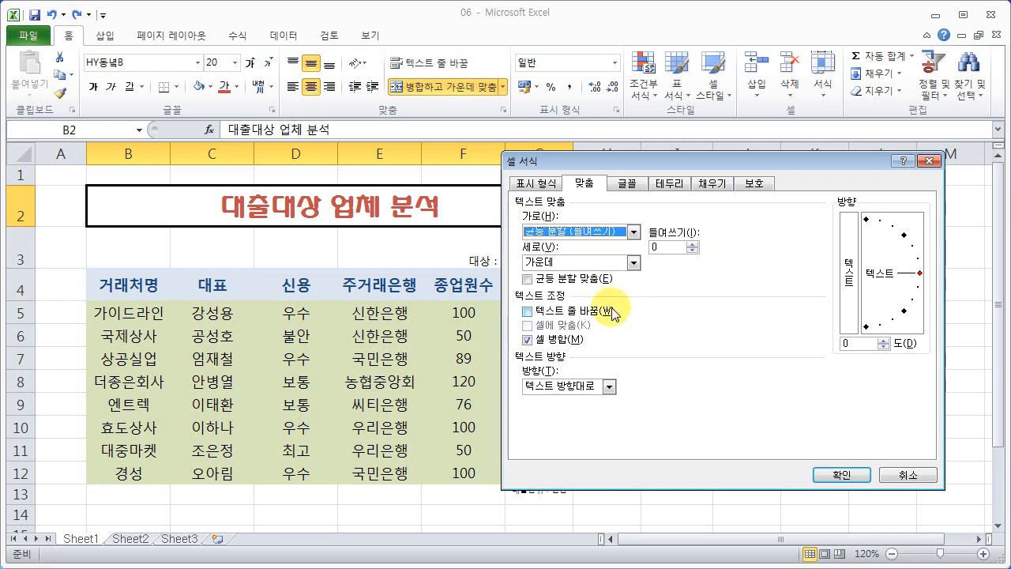
click(847, 475)
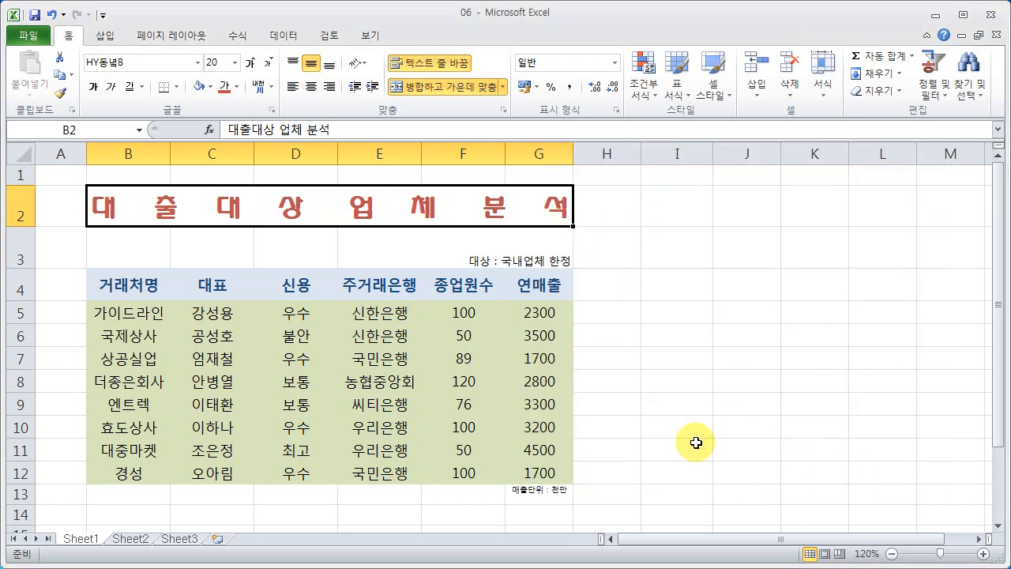